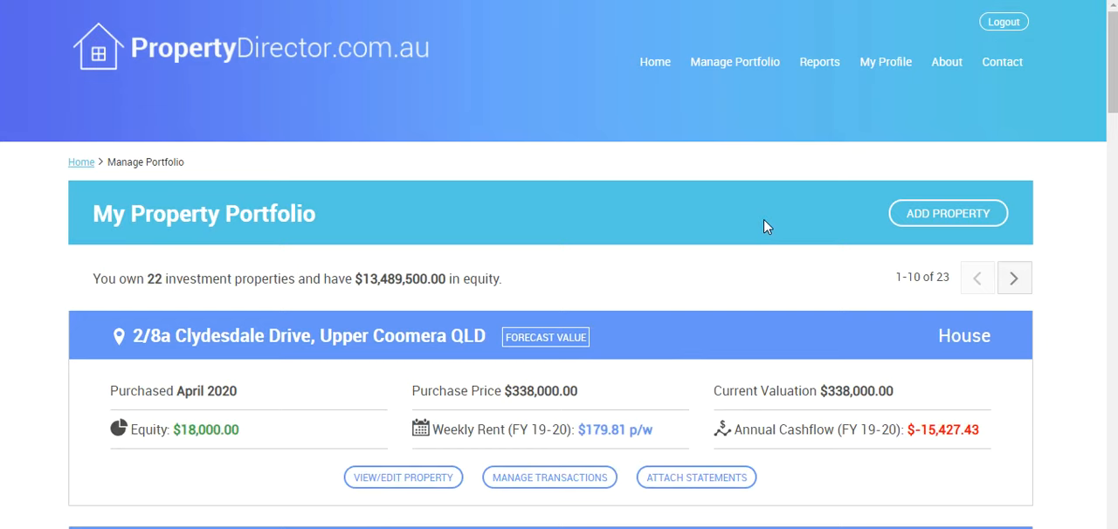
# Step: Start adding a new property and fill in its street address using the matching address suggestion
pyautogui.click(924, 222)
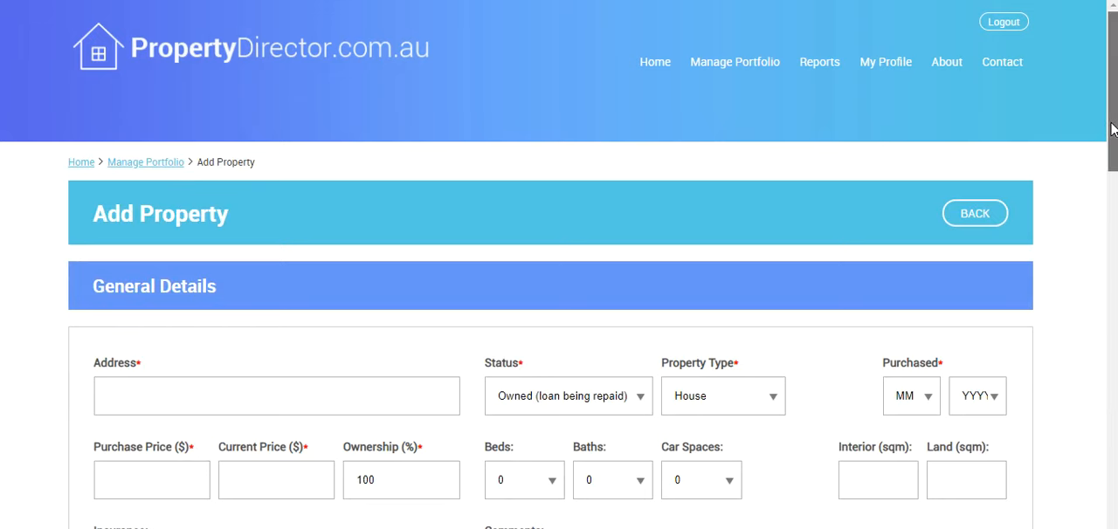
pyautogui.moveTo(1112, 129); pyautogui.dragTo(1112, 165)
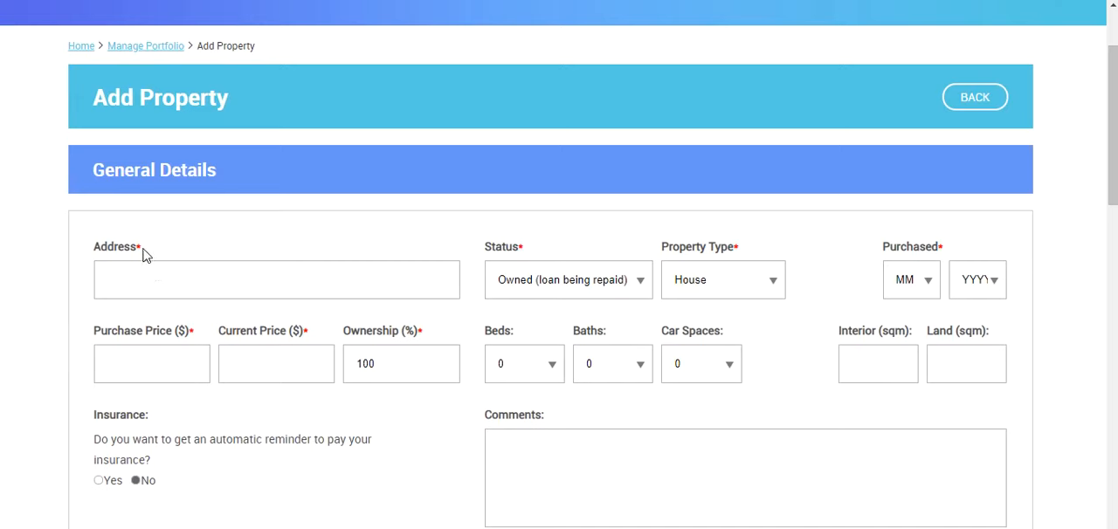
pyautogui.click(209, 280)
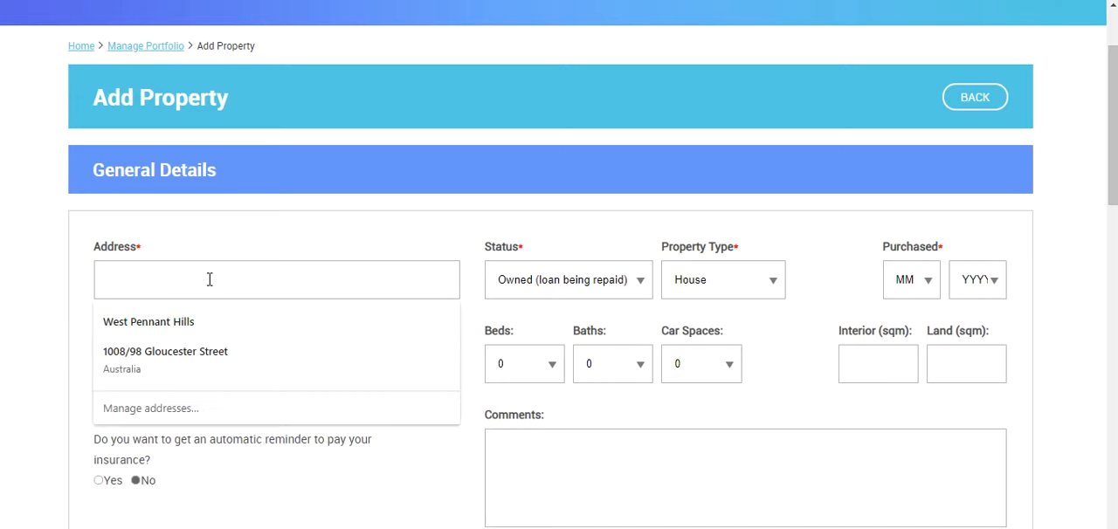
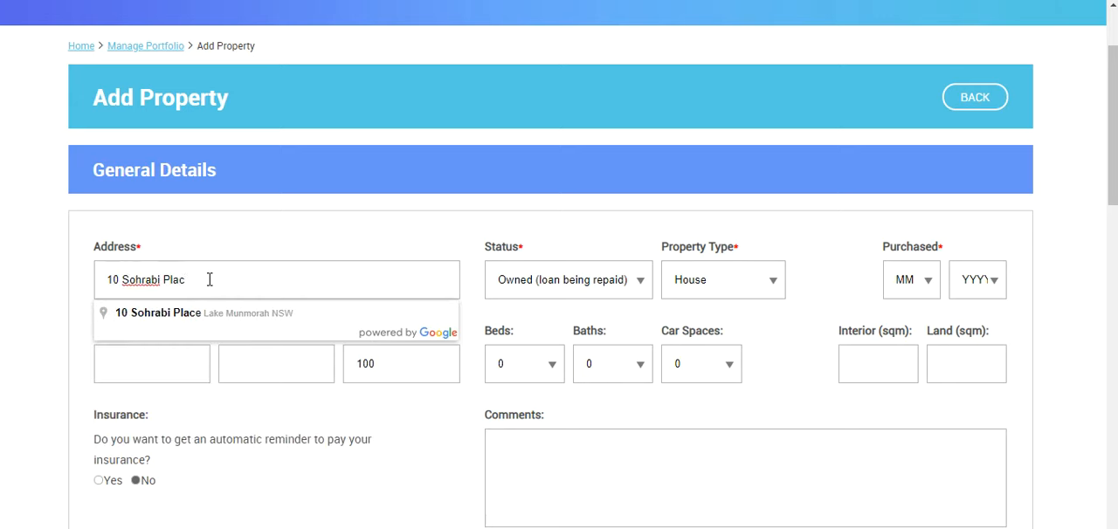
pyautogui.click(175, 312)
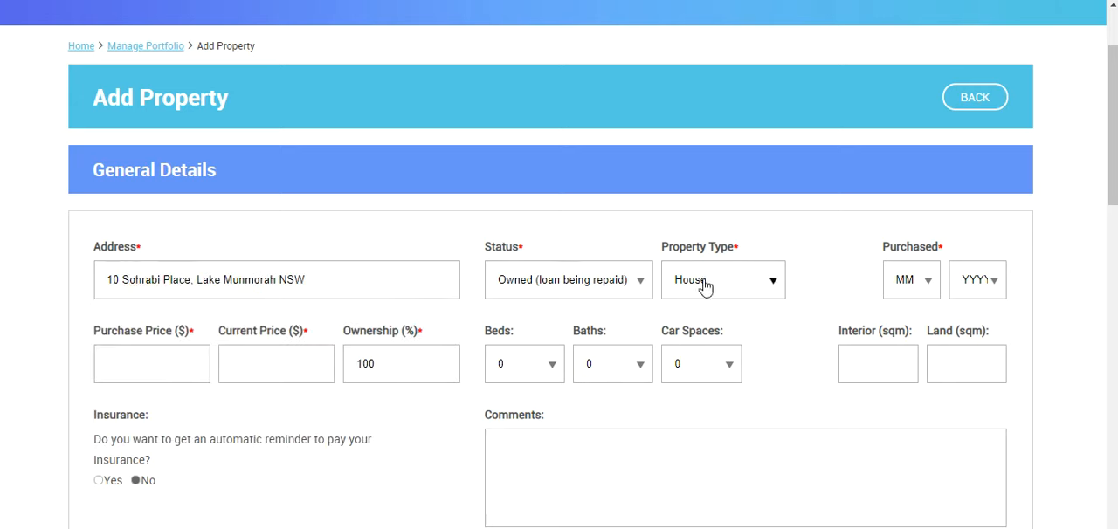
# Step: Set the property's purchase date to month 1 of 2018
pyautogui.click(913, 287)
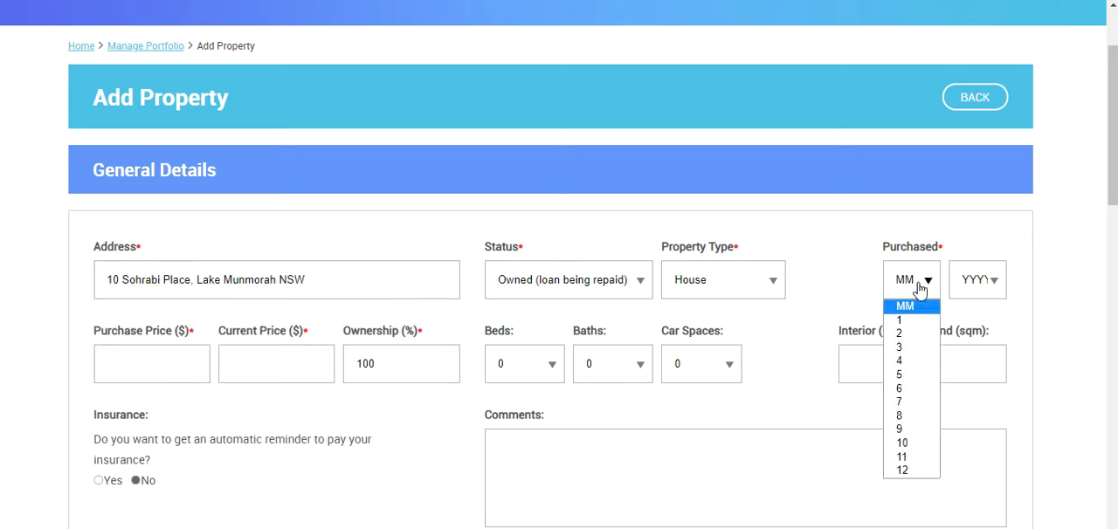
pyautogui.click(902, 323)
pyautogui.click(970, 297)
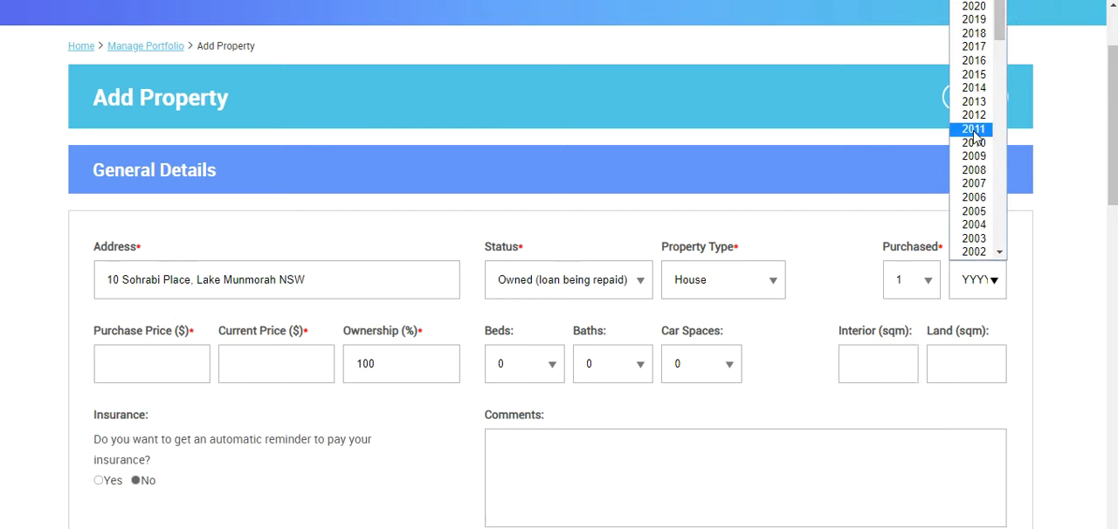
pyautogui.click(987, 35)
# Step: Enter a purchase price of $480,000 and a current price of $490,000 for the property
pyautogui.click(155, 350)
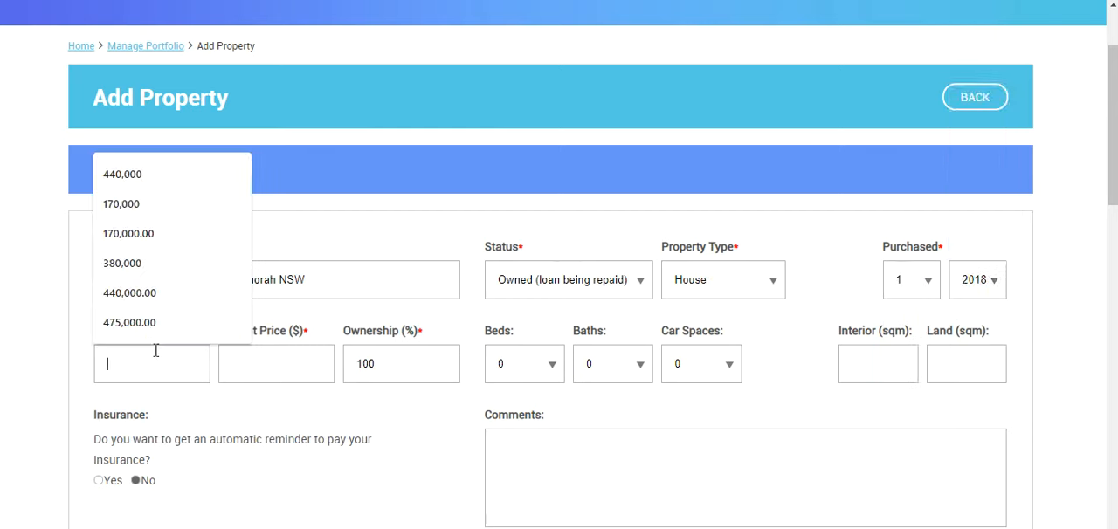
pyautogui.write('480')
pyautogui.press('Down')
pyautogui.press('Return')
pyautogui.write('490')
pyautogui.press('Down')
pyautogui.press('Return')
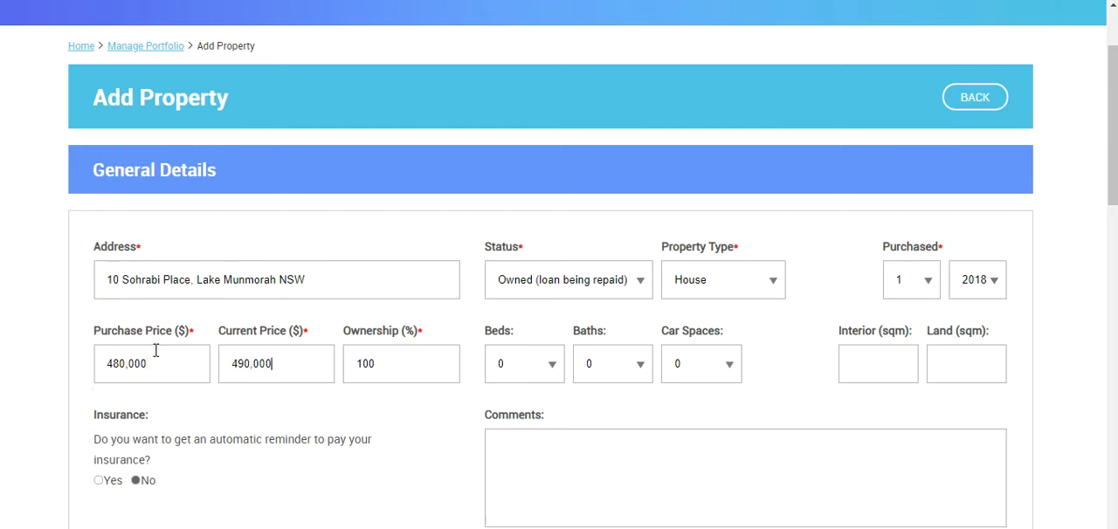
# Step: Set the property's rooms to 4 beds, 2 baths and 1 car space
pyautogui.click(529, 364)
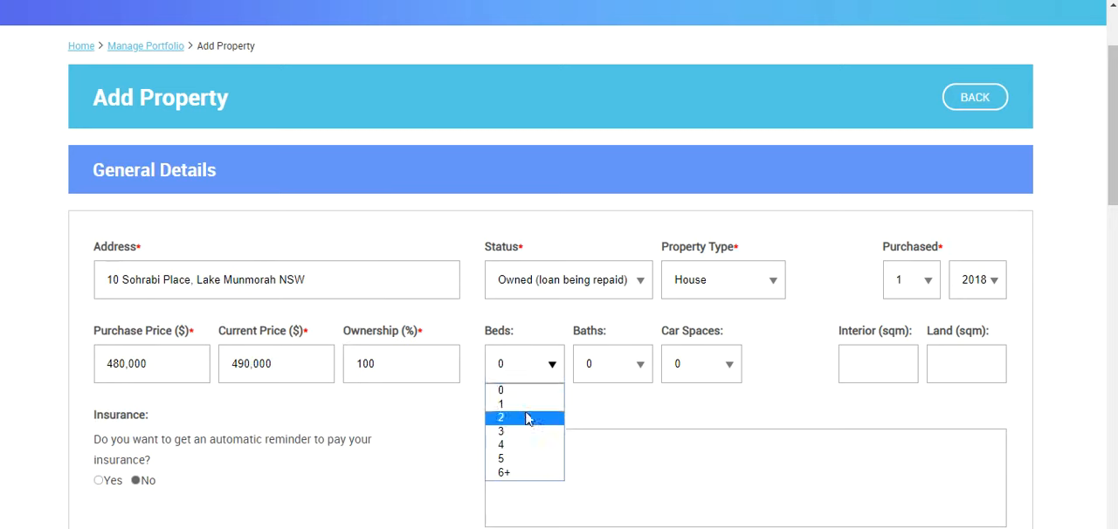
pyautogui.click(508, 447)
pyautogui.click(622, 372)
pyautogui.click(599, 417)
pyautogui.click(697, 363)
pyautogui.click(686, 403)
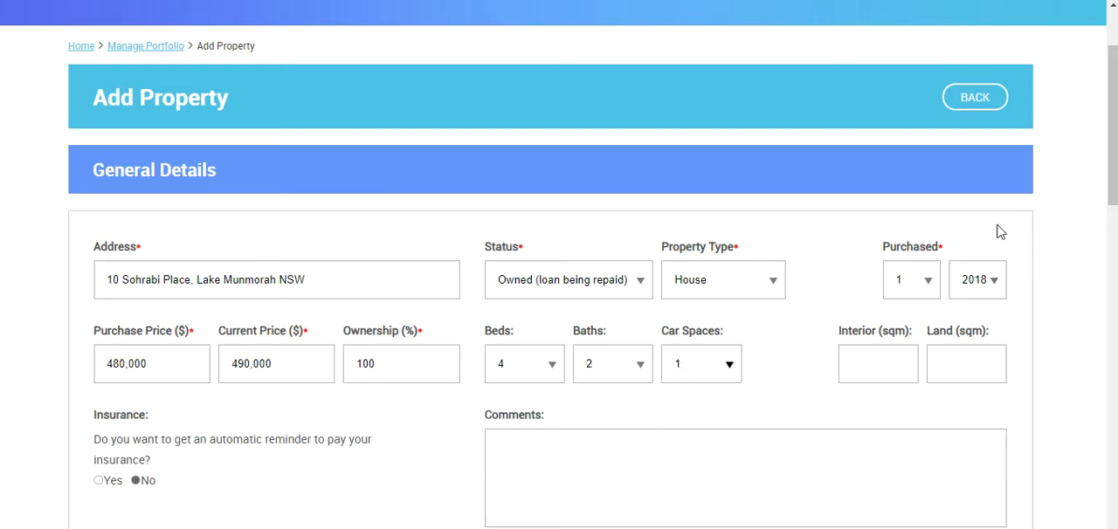
# Step: Enter a monthly rent of $3,411, paid on the last day of the month, in the rental income details
pyautogui.moveTo(1111, 179); pyautogui.dragTo(1090, 339)
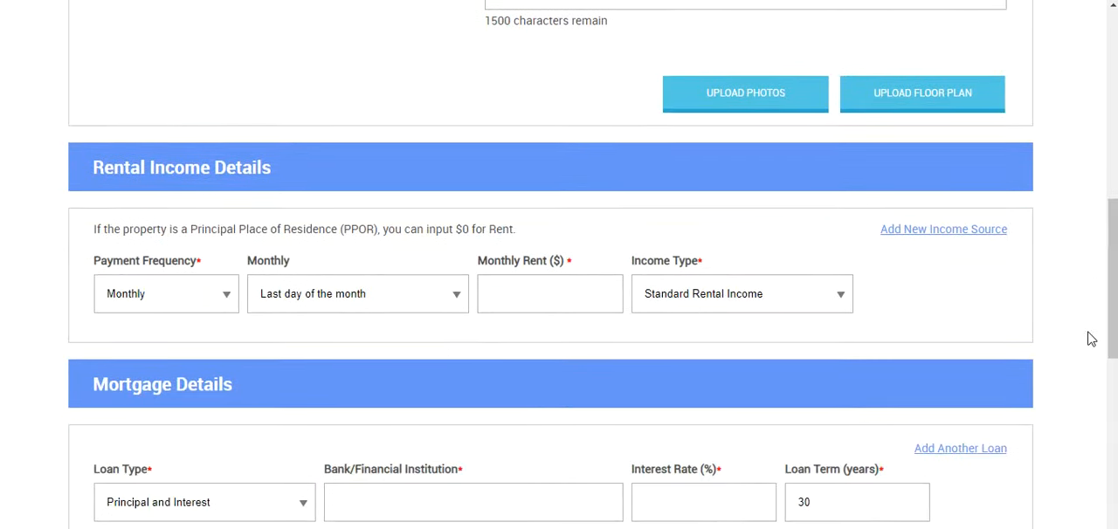
pyautogui.click(170, 296)
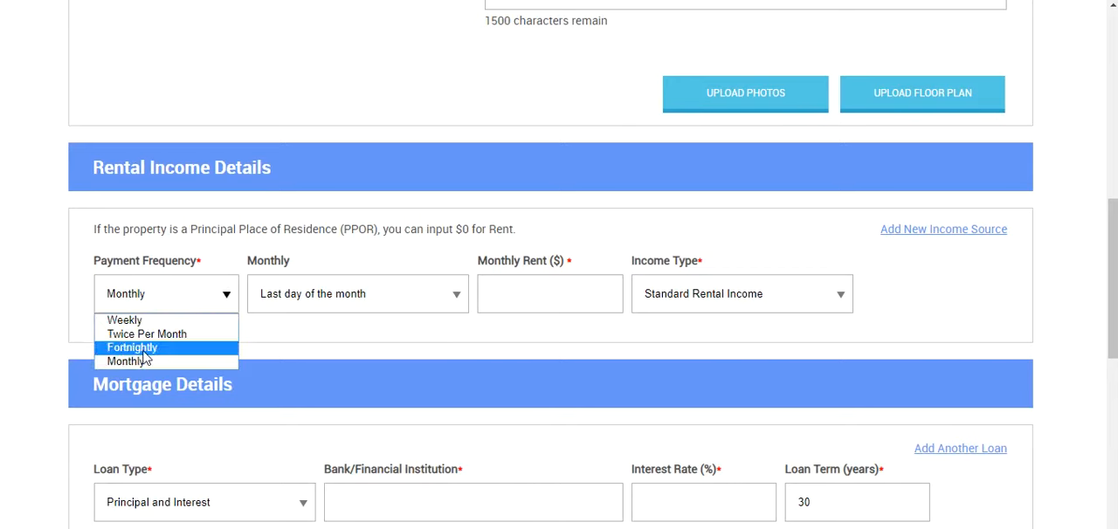
pyautogui.click(401, 229)
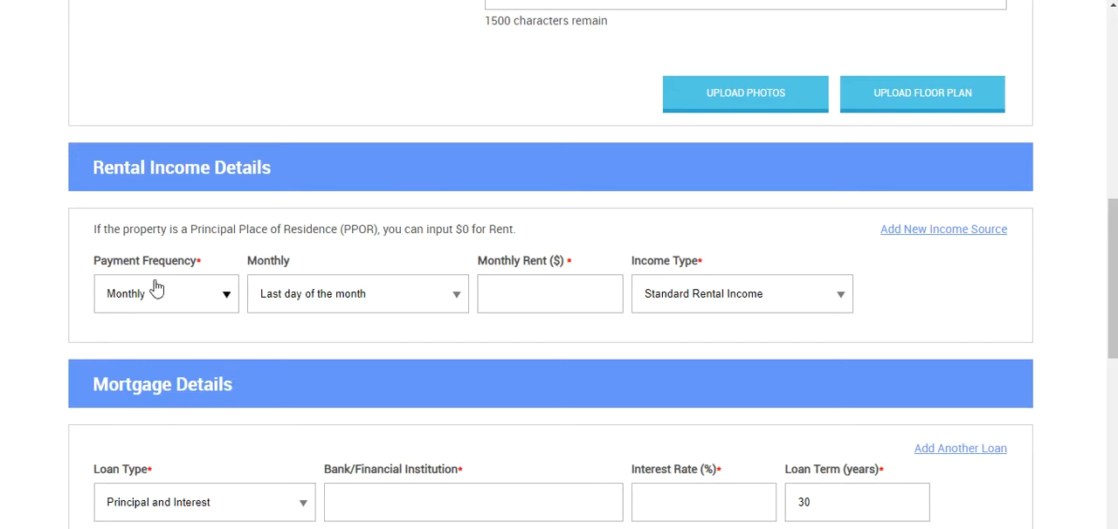
pyautogui.click(338, 297)
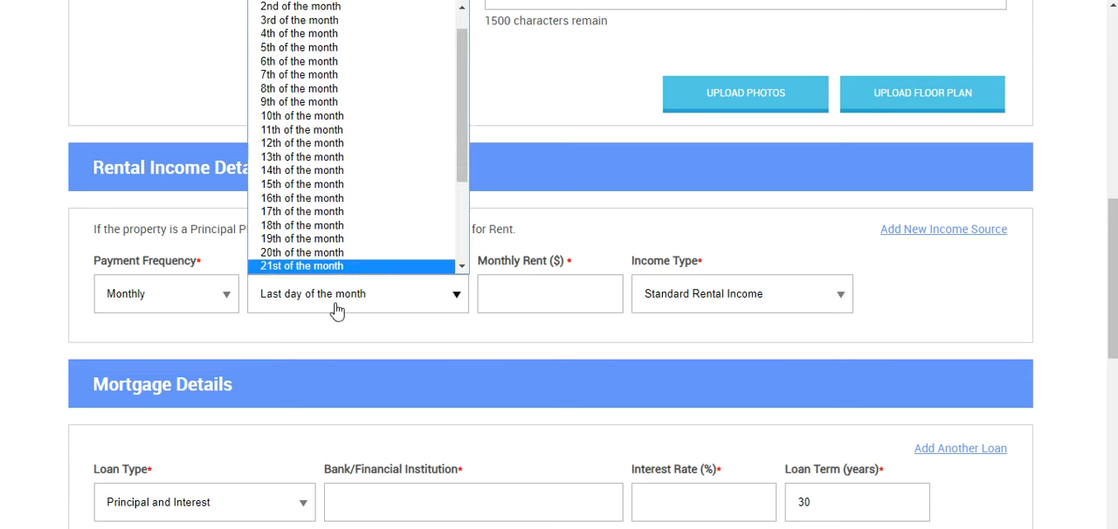
pyautogui.click(328, 303)
pyautogui.click(525, 299)
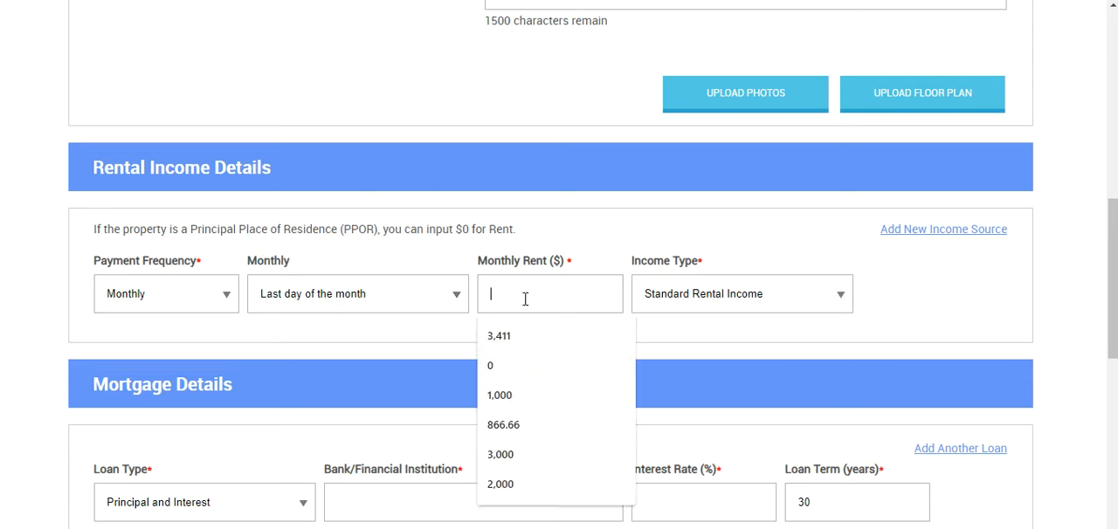
pyautogui.write('3411')
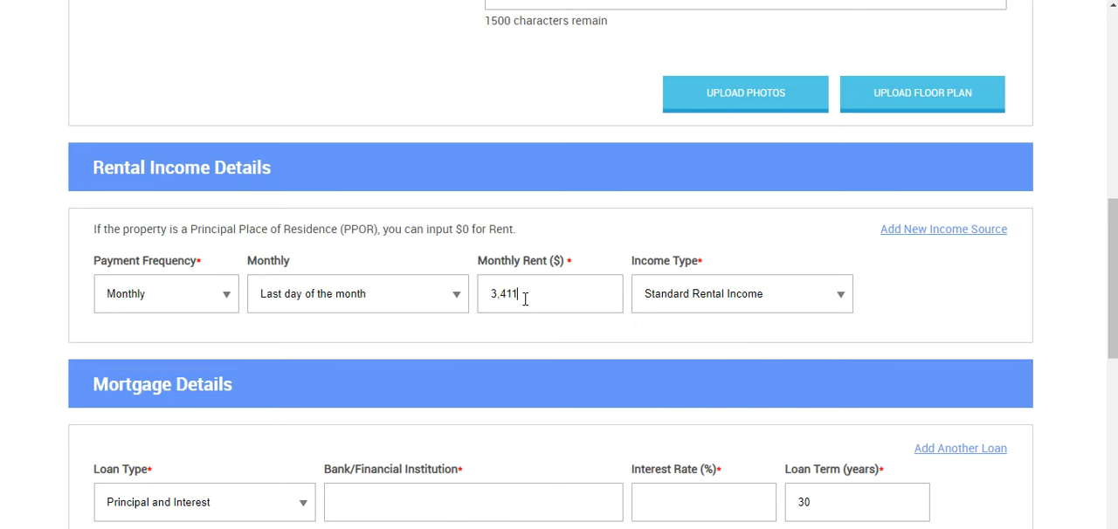
# Step: In the mortgage details, enter St George as the bank, a 3.99% interest rate and a fixed loan
pyautogui.moveTo(1110, 275); pyautogui.dragTo(1098, 374)
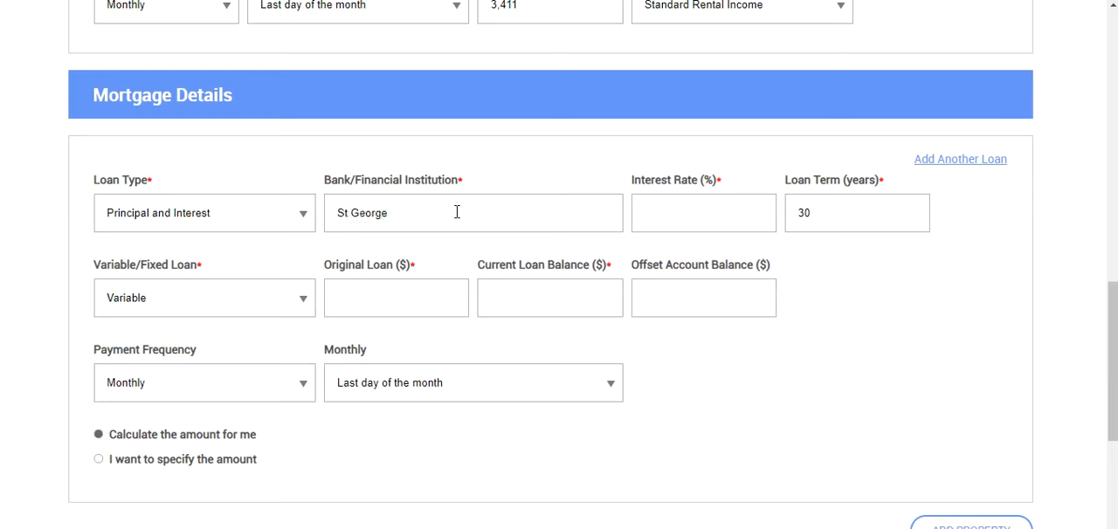
pyautogui.click(646, 214)
pyautogui.write('3.99')
pyautogui.click(148, 312)
pyautogui.click(138, 337)
# Step: Enter an original loan of $467,000 and a current loan balance of $455,000 for the mortgage
pyautogui.click(360, 294)
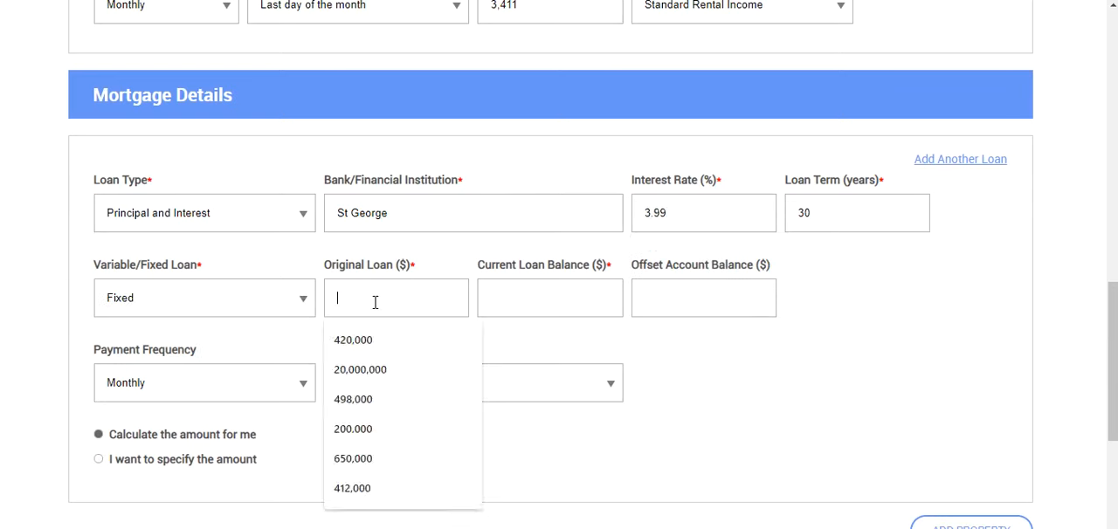
pyautogui.write('467000')
pyautogui.press('Tab')
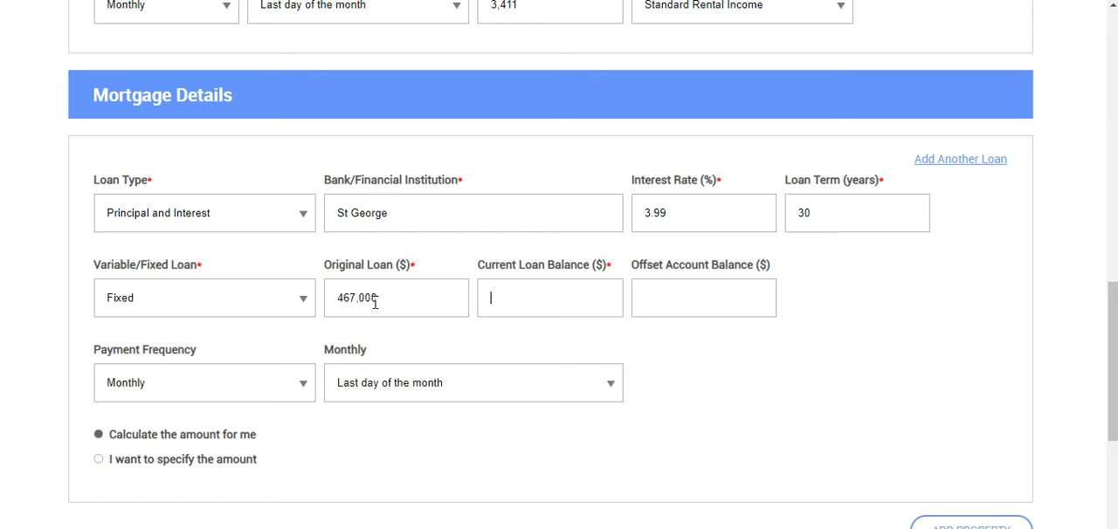
pyautogui.write('455000')
# Step: Schedule the monthly mortgage repayment for the 10th of the month
pyautogui.click(140, 390)
pyautogui.click(139, 390)
pyautogui.click(427, 389)
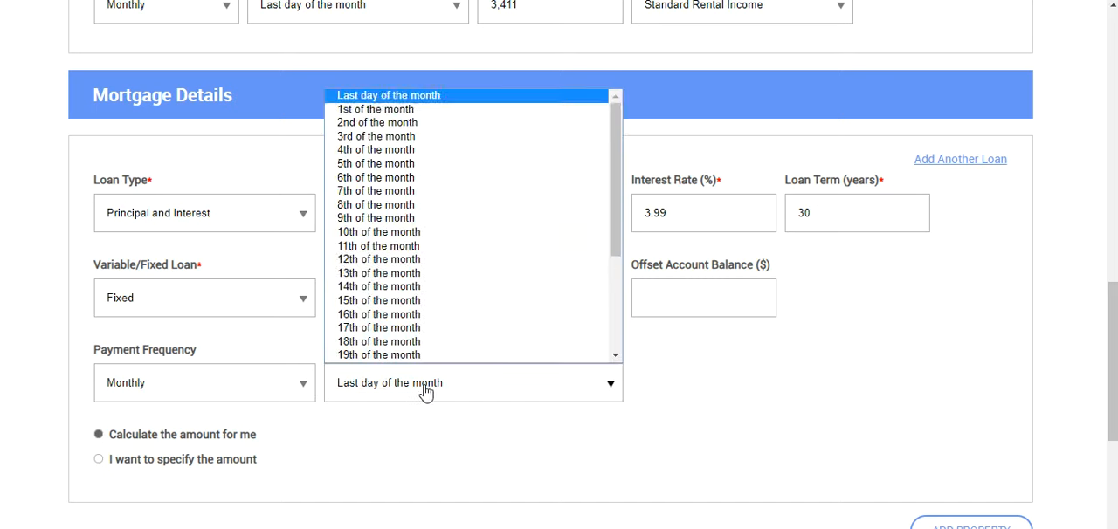
pyautogui.click(407, 234)
pyautogui.scroll(-1, 1113, 337)
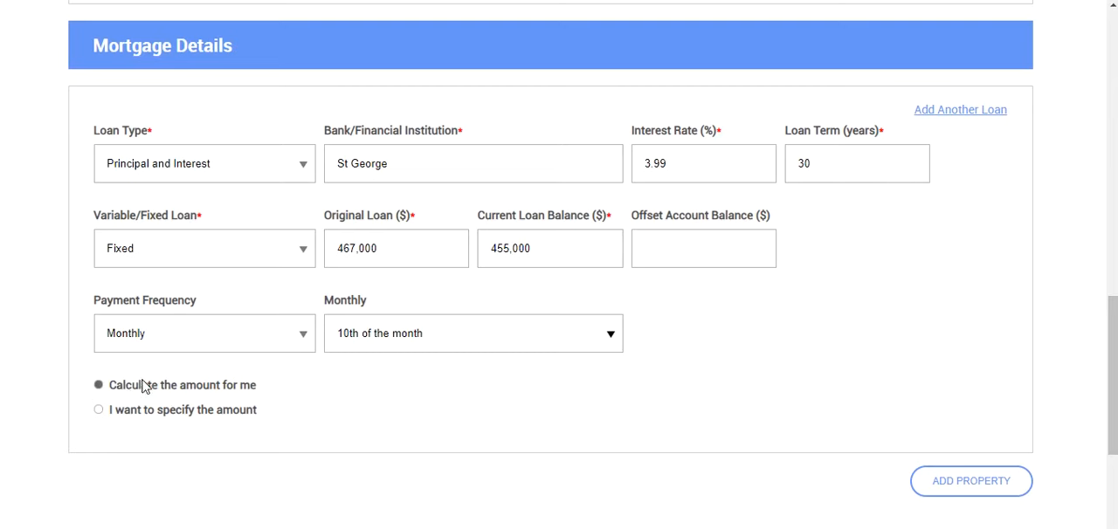
pyautogui.click(113, 414)
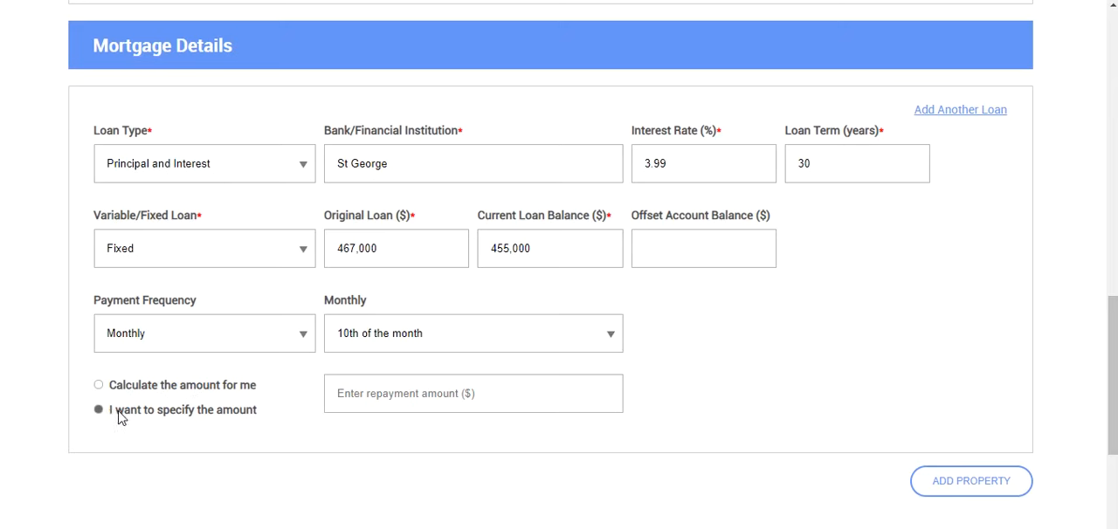
pyautogui.click(371, 403)
pyautogui.click(369, 422)
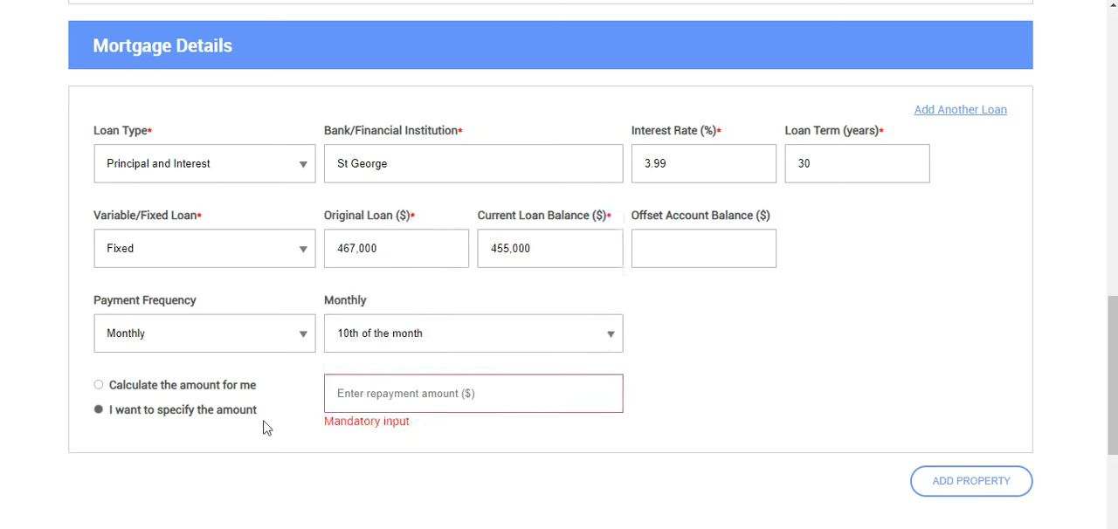
pyautogui.click(129, 392)
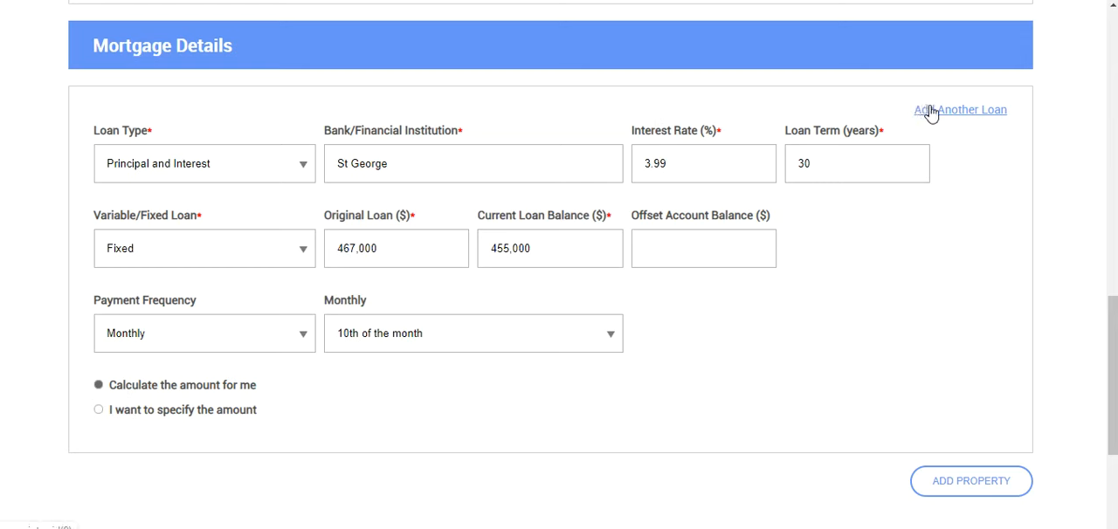
# Step: Add another loan to the property and set its interest rate to 4.05%
pyautogui.click(931, 114)
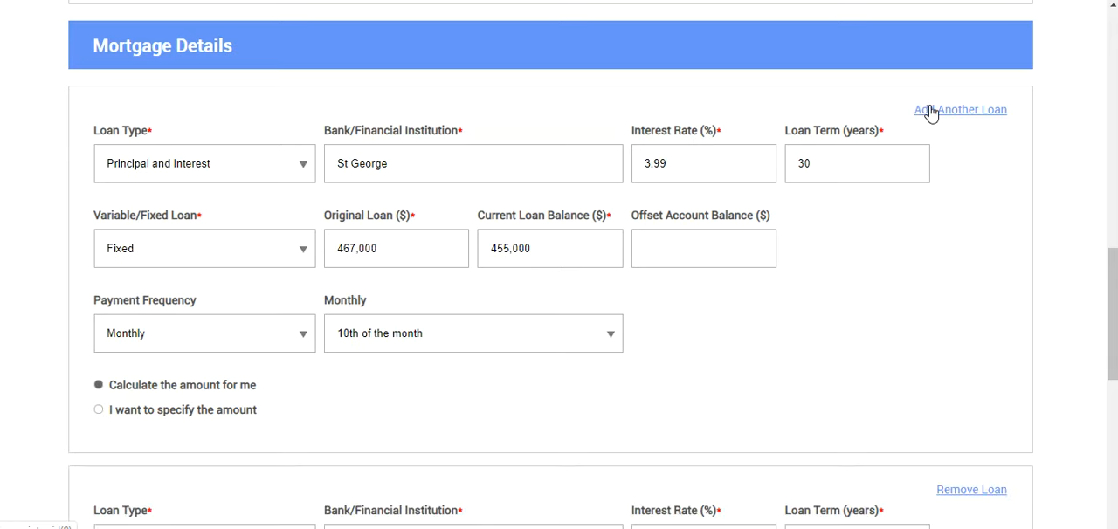
pyautogui.scroll(-4, 1108, 402)
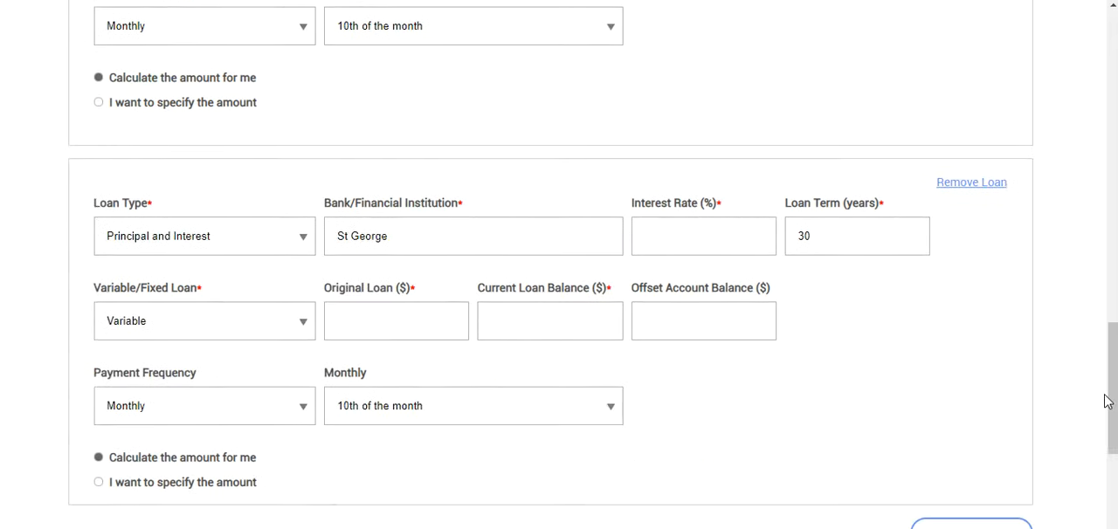
pyautogui.click(683, 247)
pyautogui.write('4')
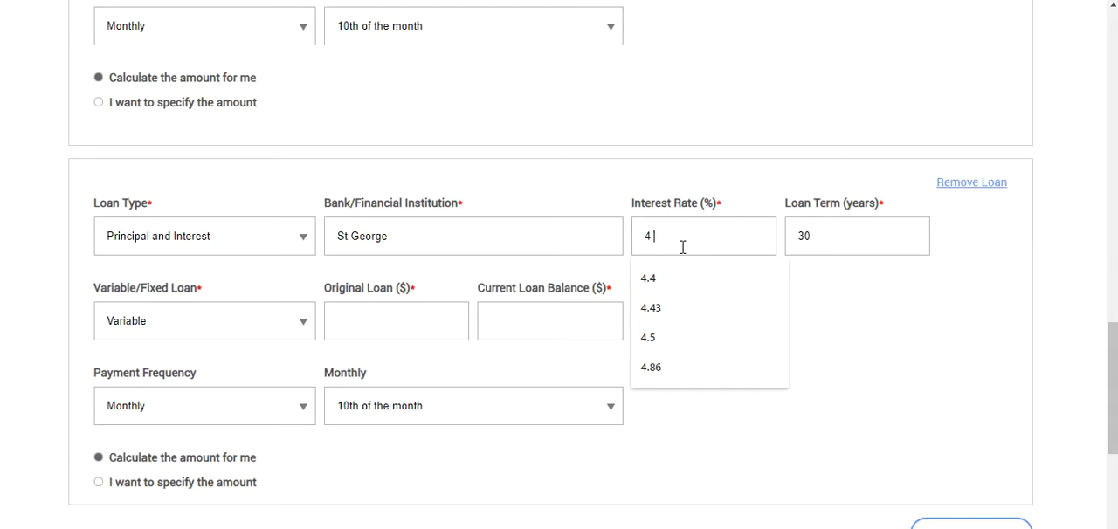
pyautogui.write('.05')
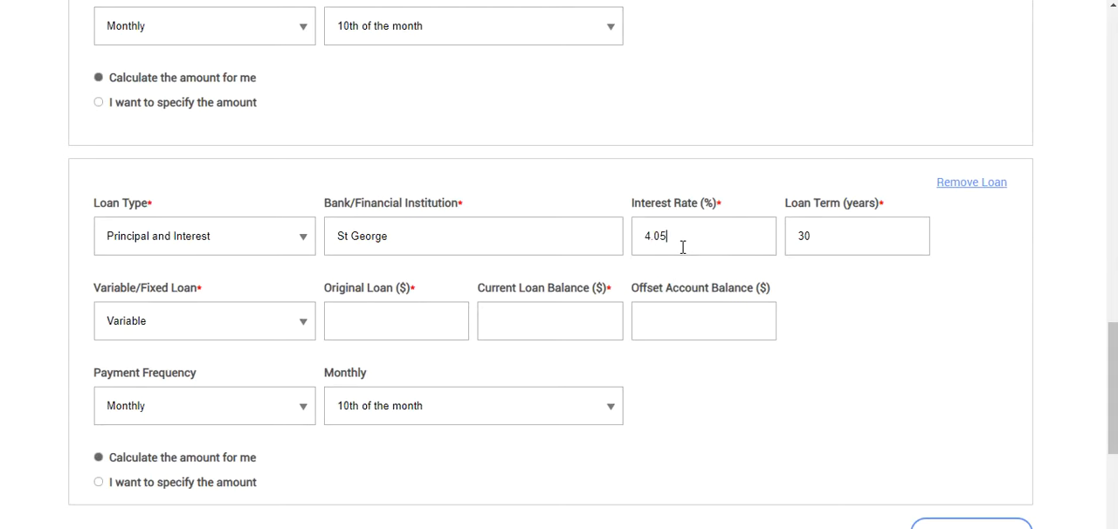
# Step: Give the second loan an original amount of $50,000 and a current balance of $49,000, and submit the new property
pyautogui.click(356, 328)
pyautogui.write('50,000')
pyautogui.click(512, 313)
pyautogui.write('49,000')
pyautogui.moveTo(1114, 324); pyautogui.dragTo(1108, 393)
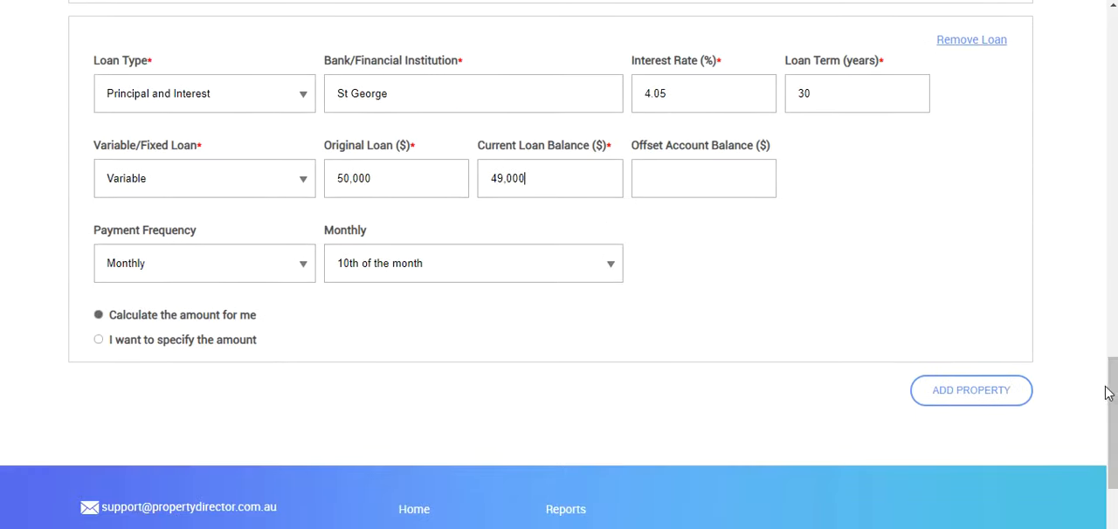
pyautogui.click(977, 398)
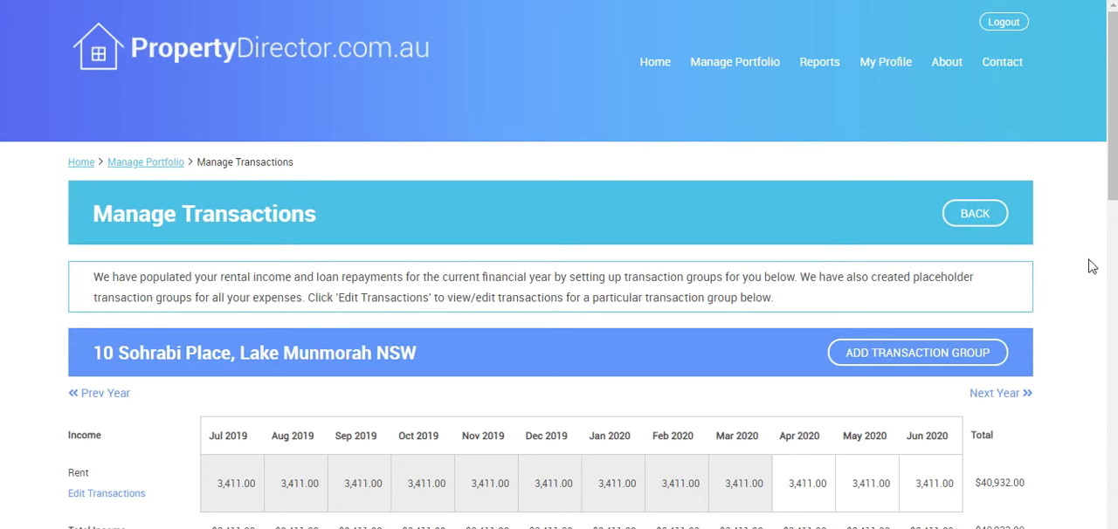
# Step: Review the new property's income, mortgage and expense transaction groups for the financial year
pyautogui.moveTo(1112, 182); pyautogui.dragTo(1112, 278)
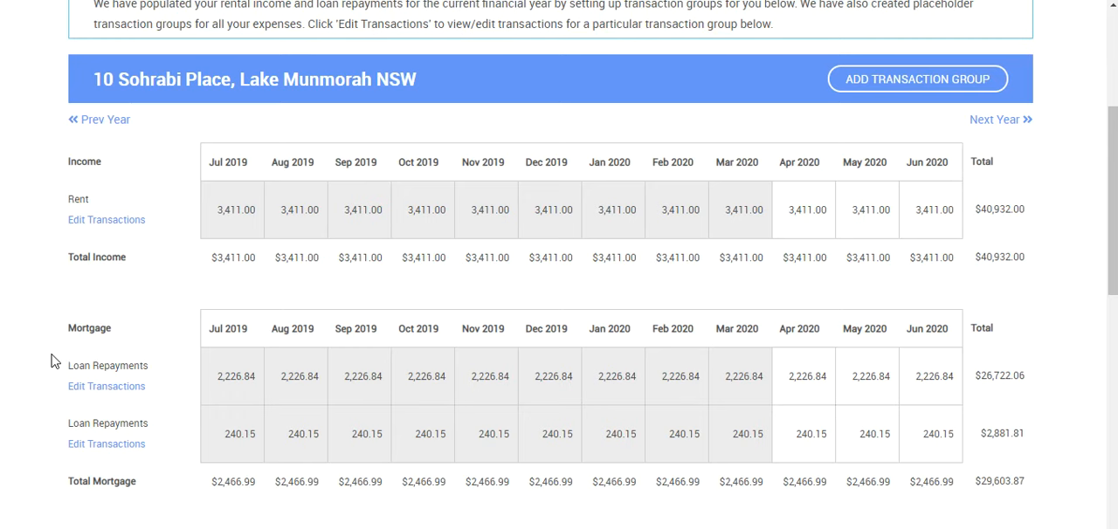
pyautogui.moveTo(1108, 178); pyautogui.dragTo(1097, 322)
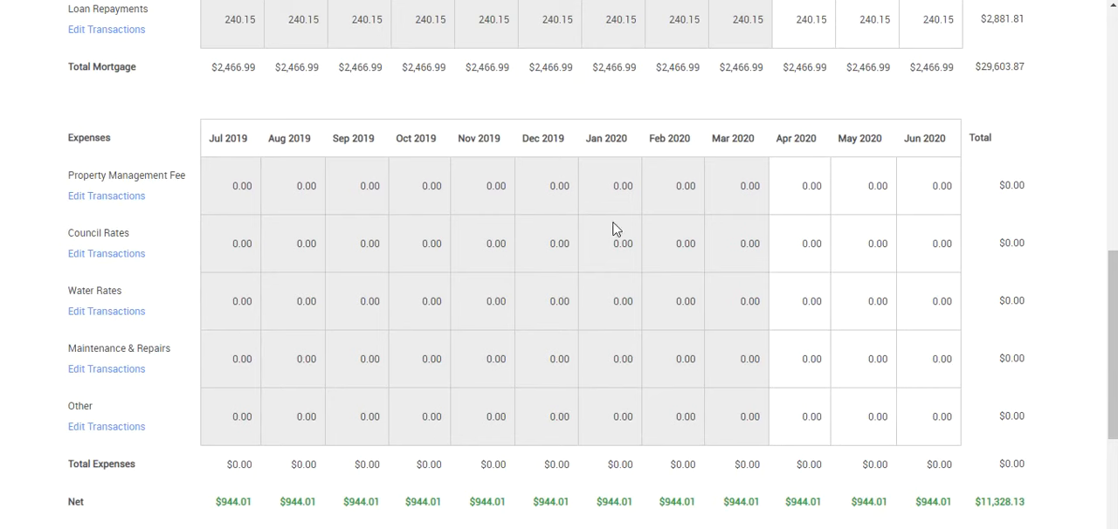
pyautogui.moveTo(1112, 294); pyautogui.dragTo(1113, 147)
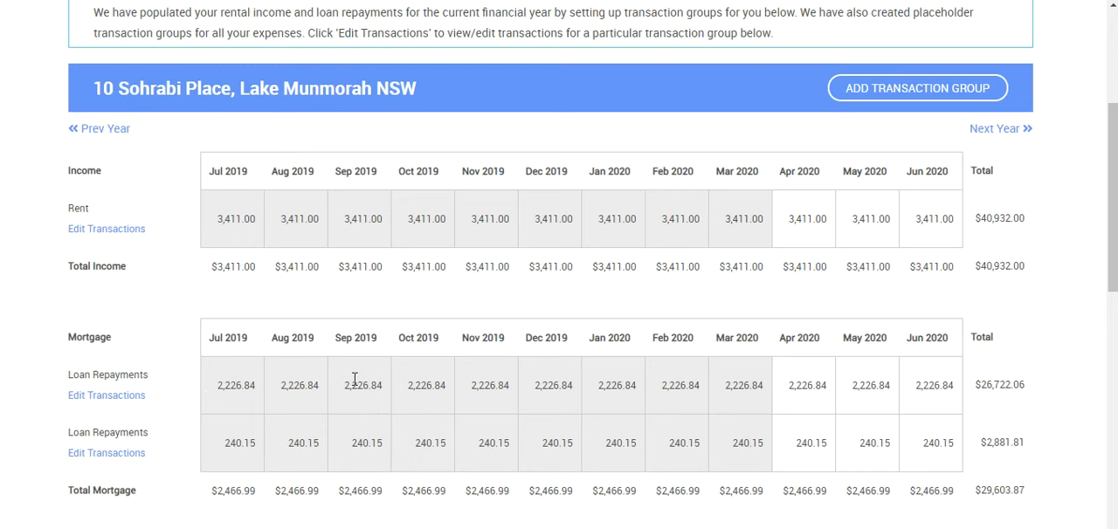
# Step: Open the Council Rates expense's transaction group for editing and set its quarterly amount to $450
pyautogui.moveTo(1108, 174); pyautogui.dragTo(1108, 333)
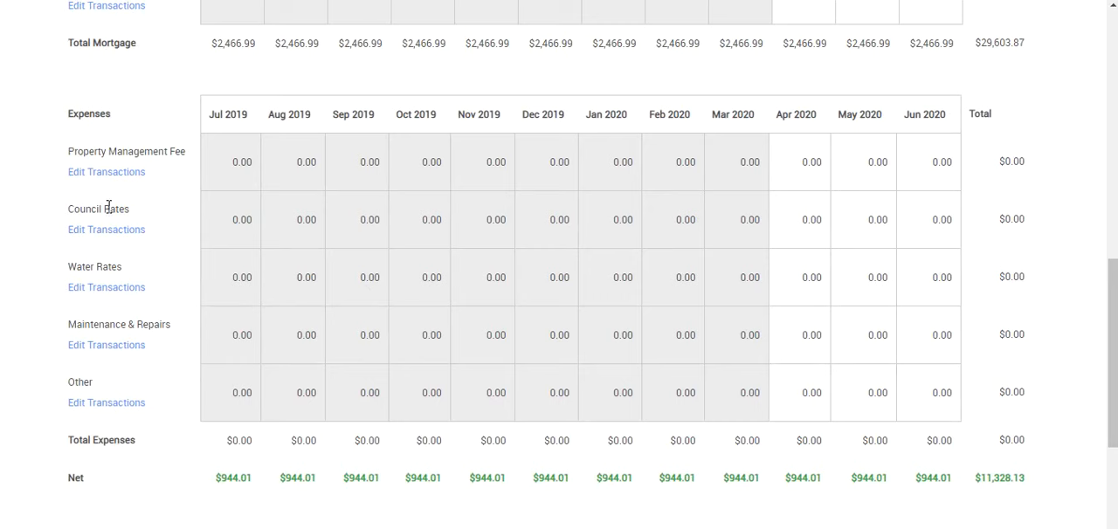
pyautogui.click(134, 230)
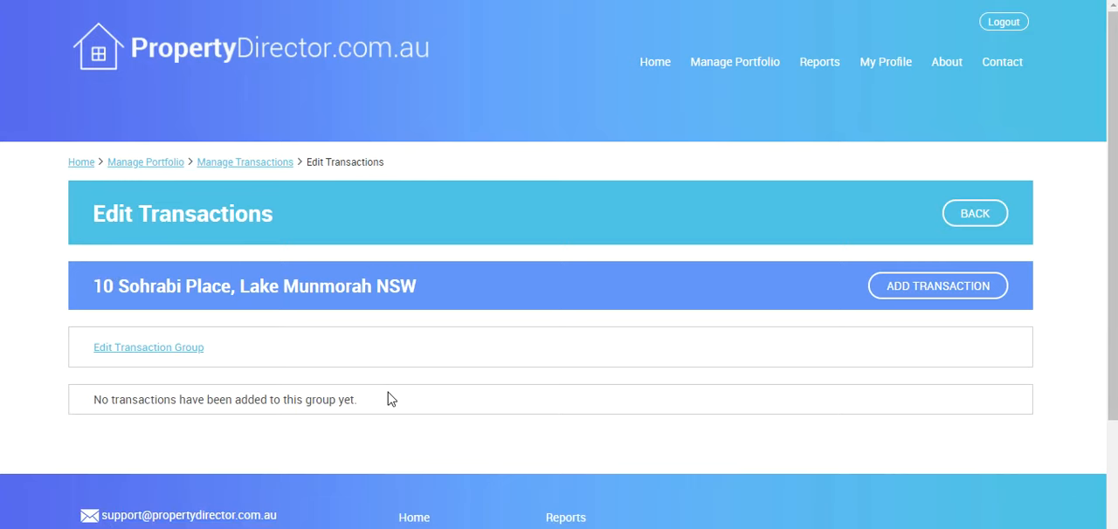
pyautogui.click(186, 351)
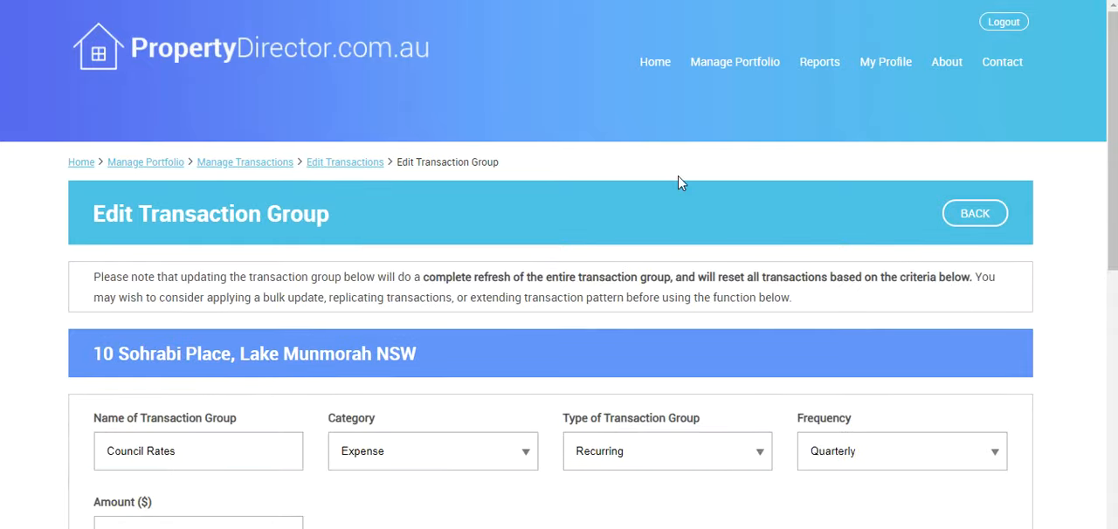
pyautogui.scroll(-1, 1114, 181)
pyautogui.moveTo(1114, 181); pyautogui.dragTo(1092, 311)
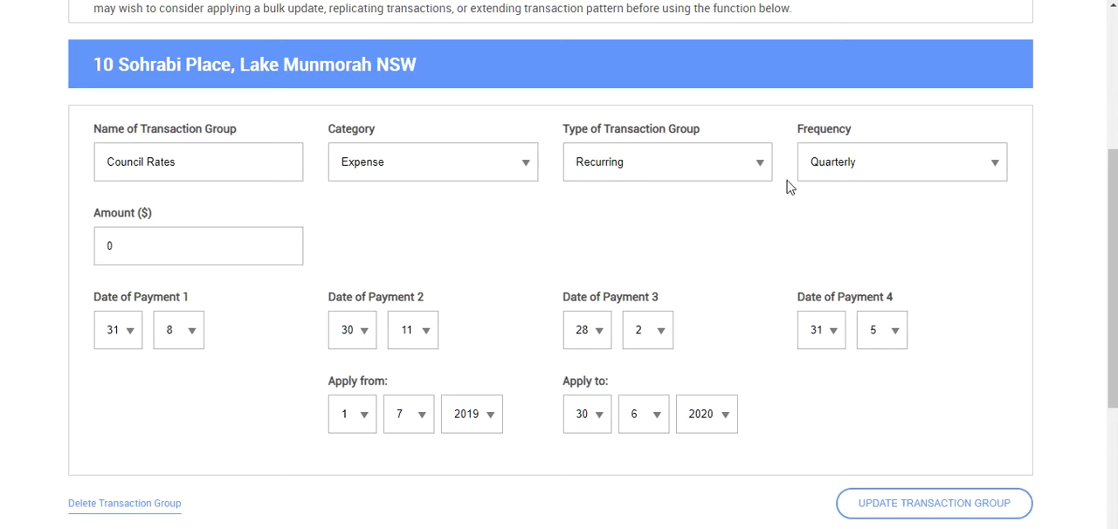
pyautogui.click(820, 174)
pyautogui.click(821, 174)
pyautogui.click(123, 258)
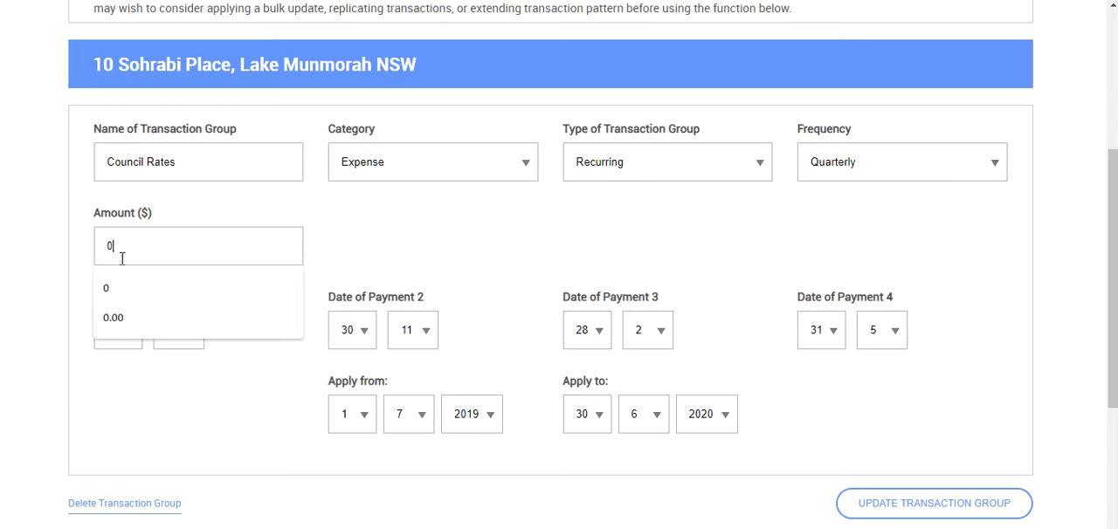
pyautogui.moveTo(155, 253); pyautogui.dragTo(76, 246)
pyautogui.write('450')
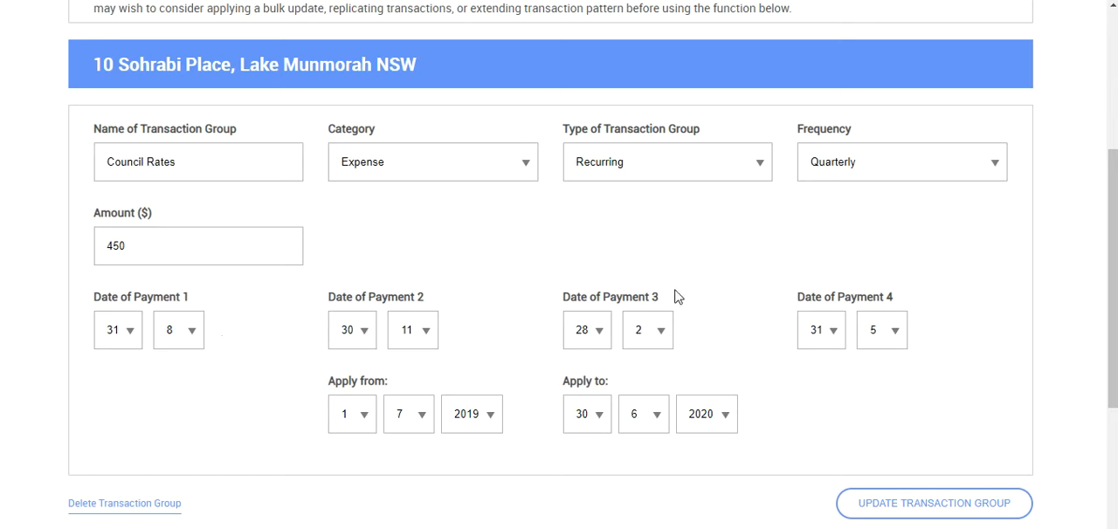
# Step: Update the Council Rates transaction group with its existing payment dates and application period, accepting the override of its recurring transactions
pyautogui.click(110, 340)
pyautogui.click(109, 341)
pyautogui.click(360, 416)
pyautogui.click(358, 417)
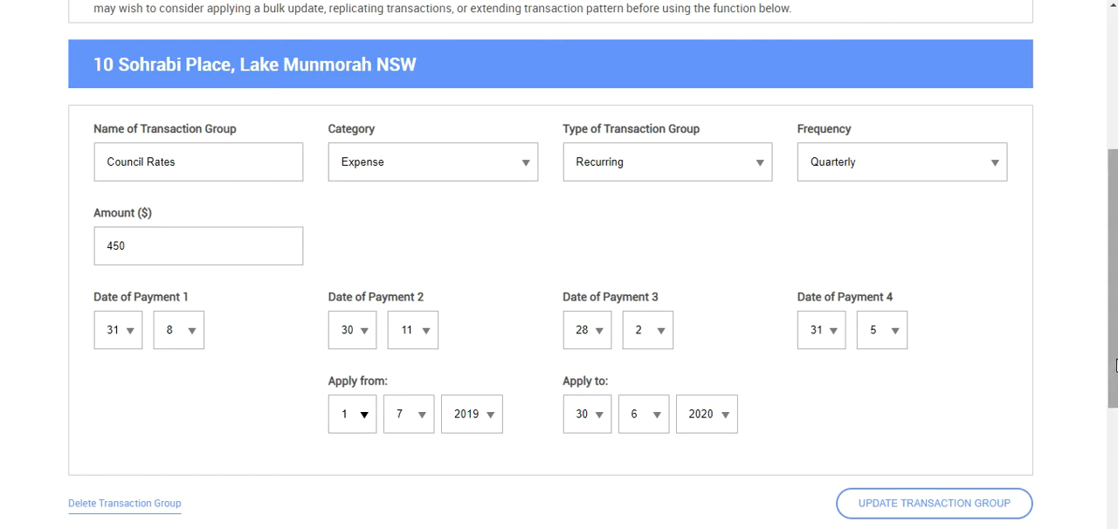
pyautogui.moveTo(1113, 373); pyautogui.dragTo(1108, 410)
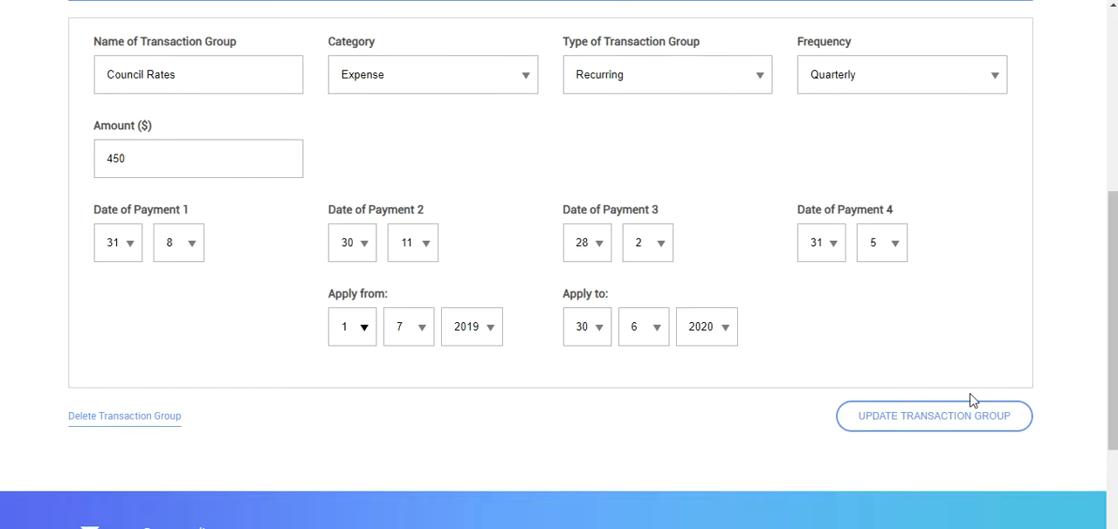
pyautogui.click(919, 419)
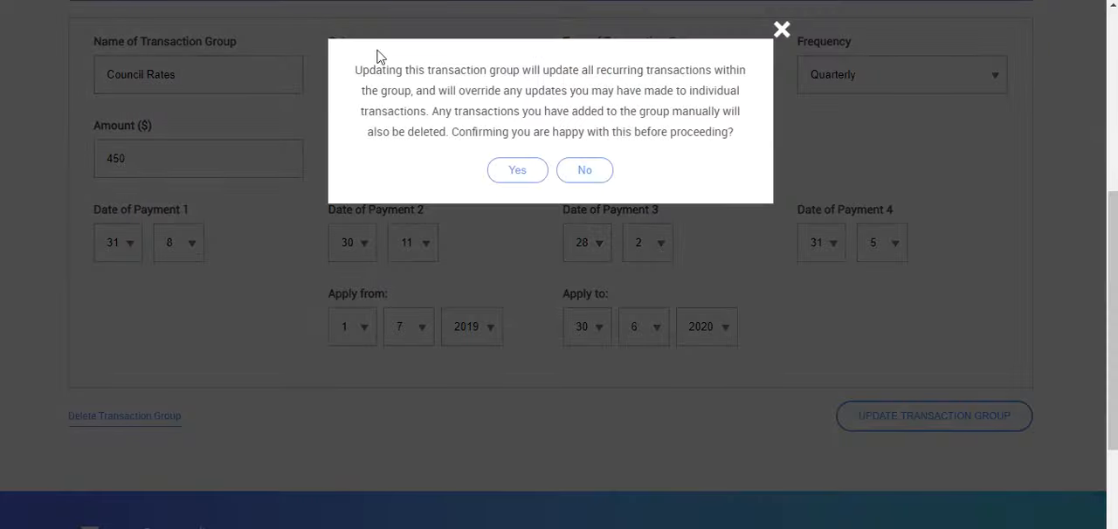
pyautogui.click(517, 169)
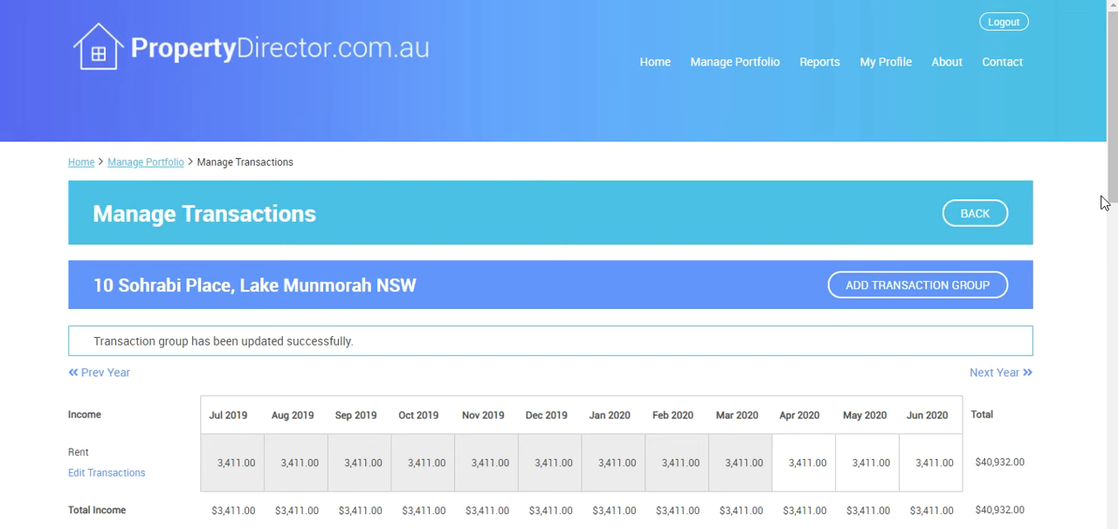
# Step: Mark the Council Rates transactions dated 31 Aug 2019, 30 Nov 2019 and 28 Feb 2020 as confirmed
pyautogui.moveTo(1113, 177); pyautogui.dragTo(1106, 407)
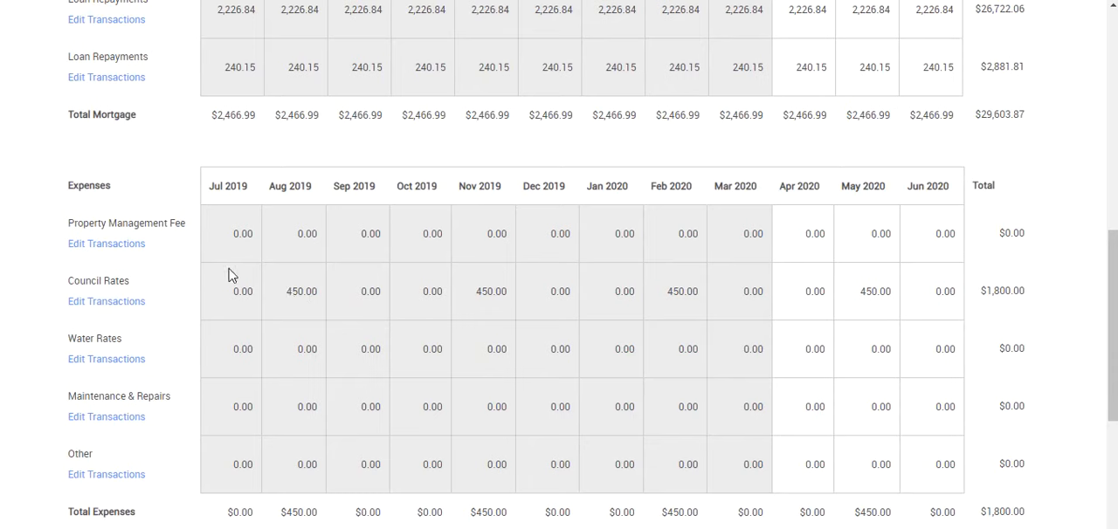
pyautogui.click(121, 304)
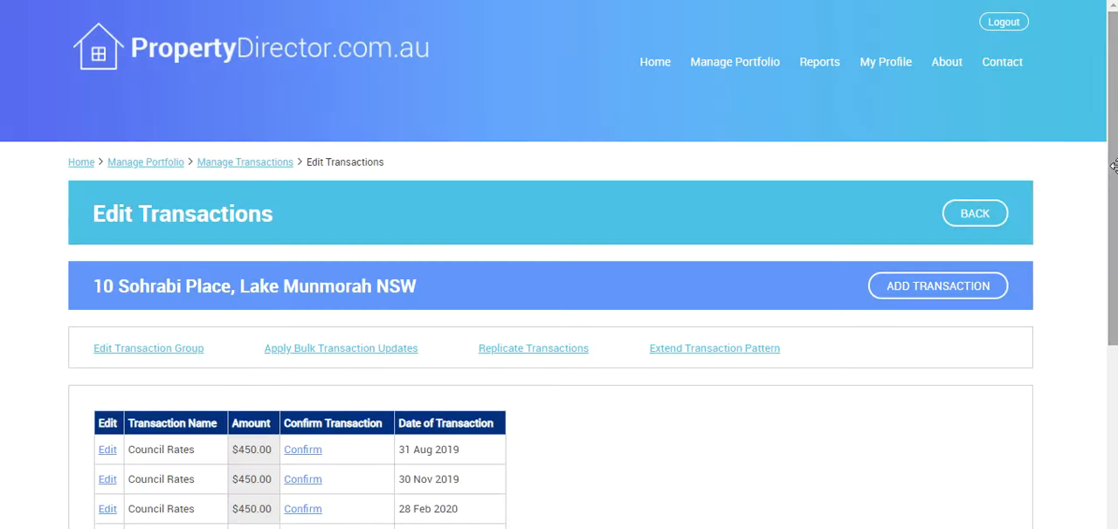
pyautogui.moveTo(1115, 166); pyautogui.dragTo(1117, 241)
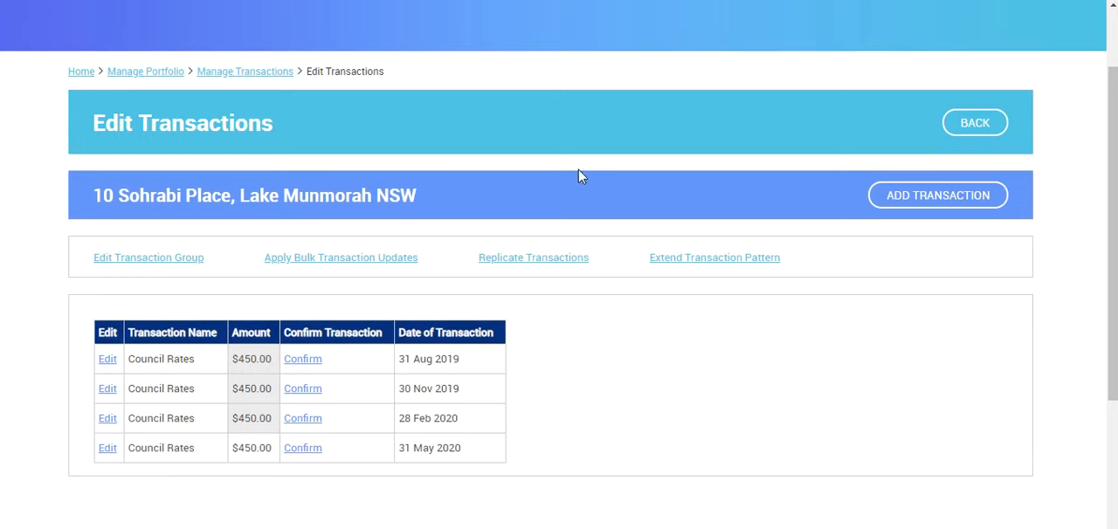
pyautogui.click(299, 362)
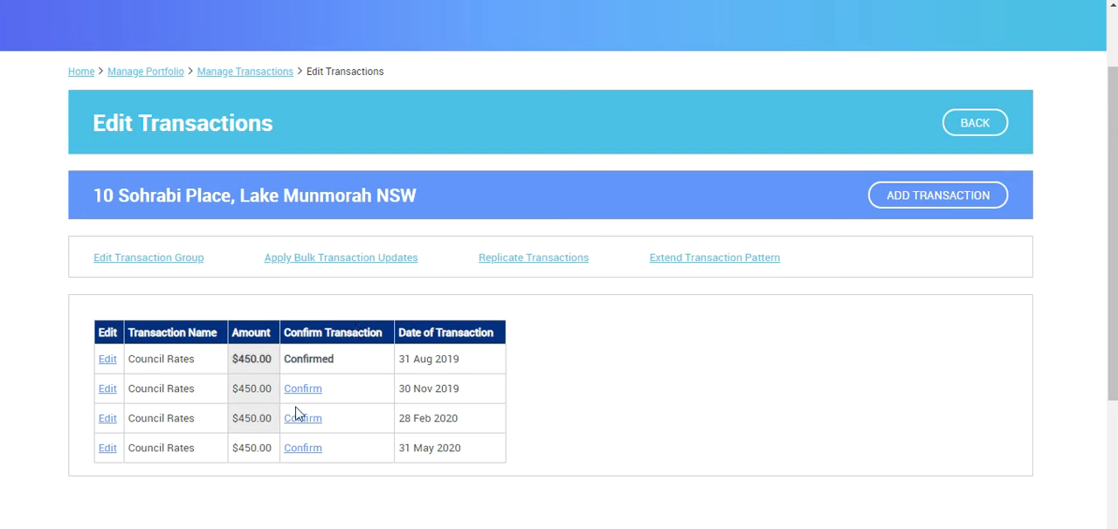
pyautogui.click(306, 395)
pyautogui.click(298, 421)
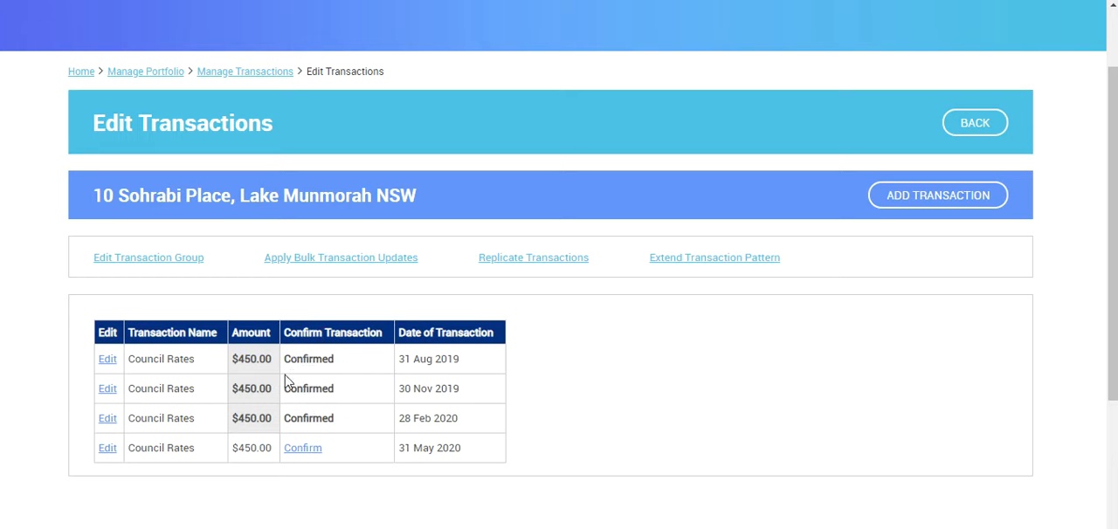
# Step: Change the amount of the 31 May 2020 Council Rates transaction to $490 and update it
pyautogui.click(108, 450)
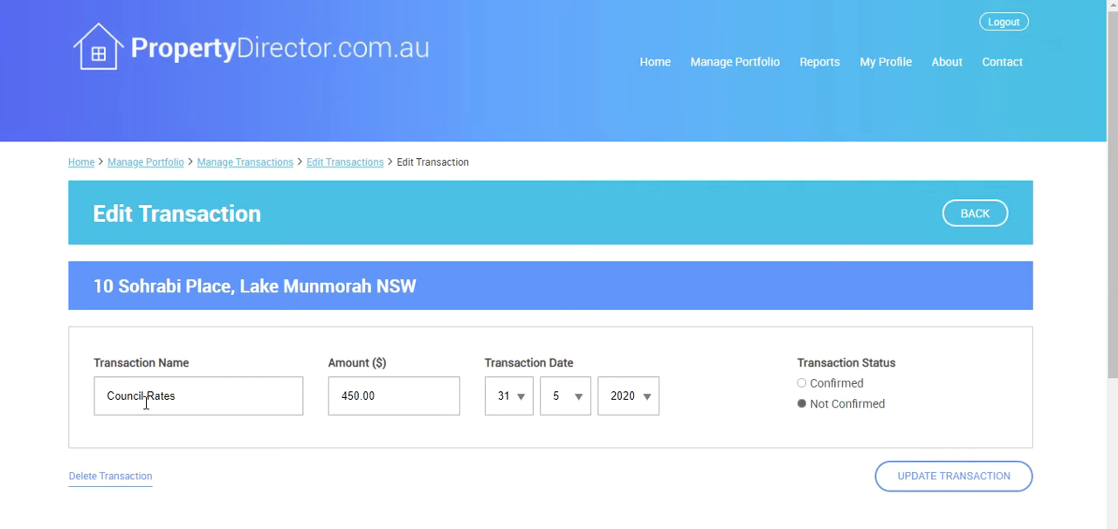
pyautogui.doubleClick(368, 388)
pyautogui.write('490')
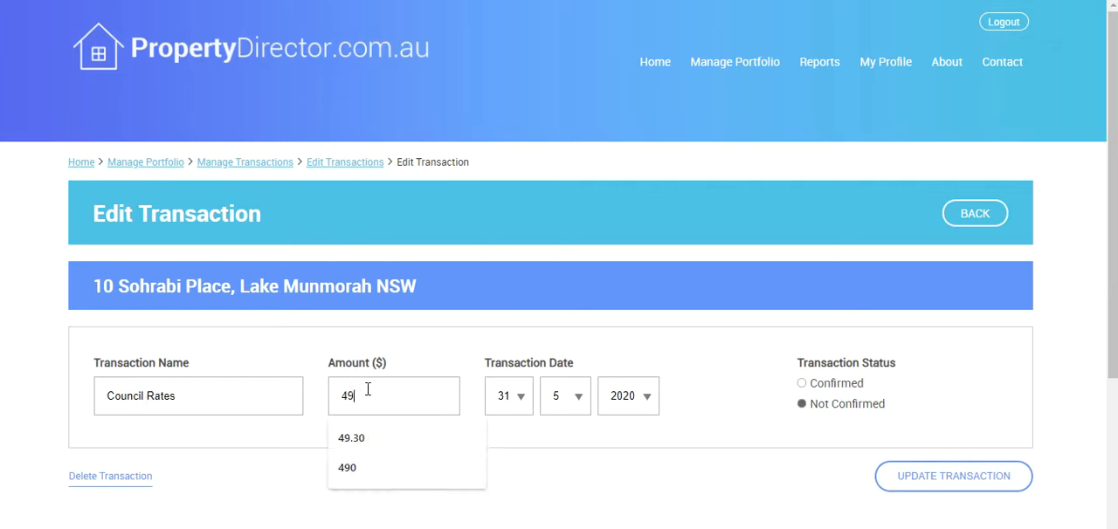
pyautogui.click(961, 475)
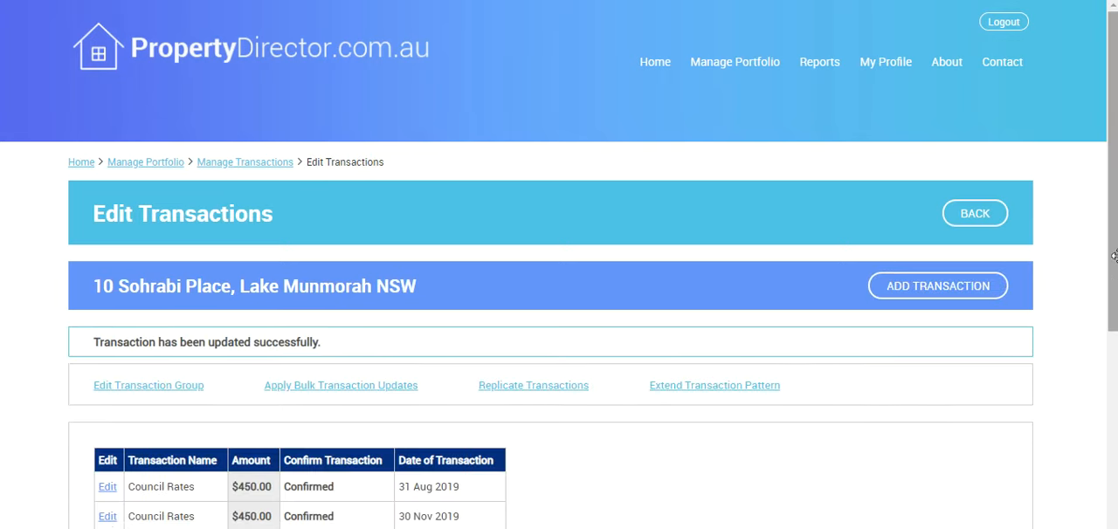
pyautogui.scroll(-2, 1104, 352)
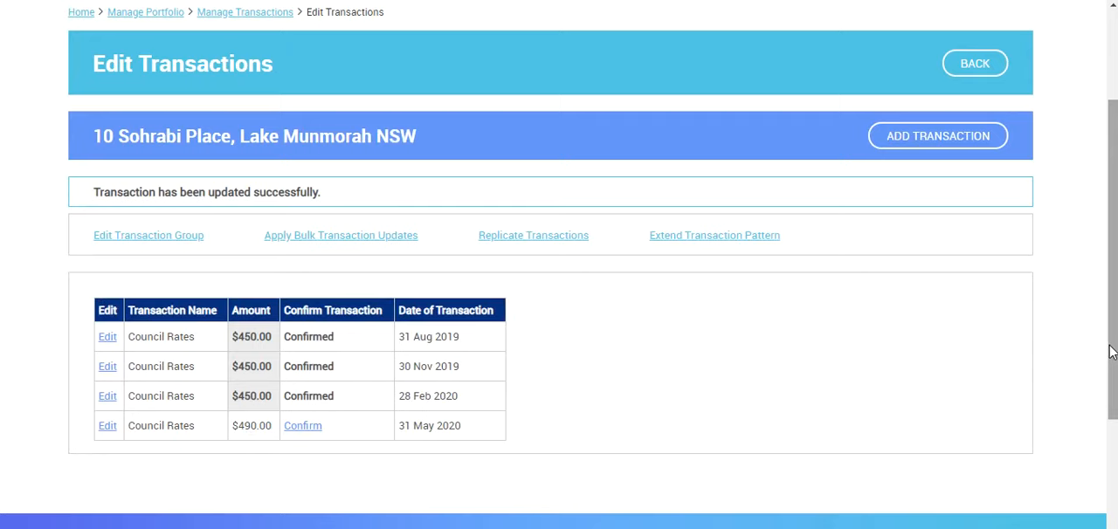
# Step: Open the bulk transaction update form for the property's Rent income group
pyautogui.scroll(2, 1112, 352)
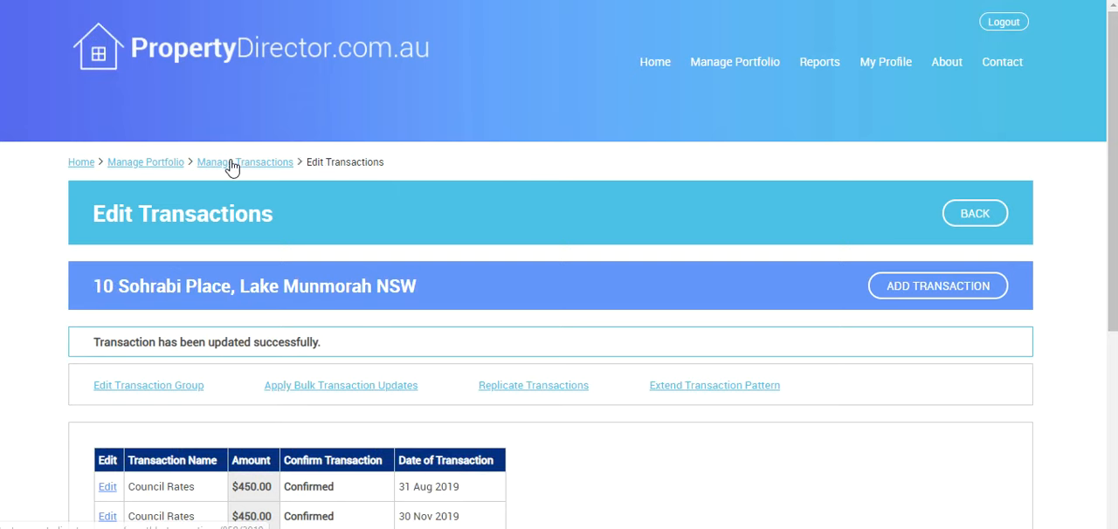
pyautogui.click(232, 168)
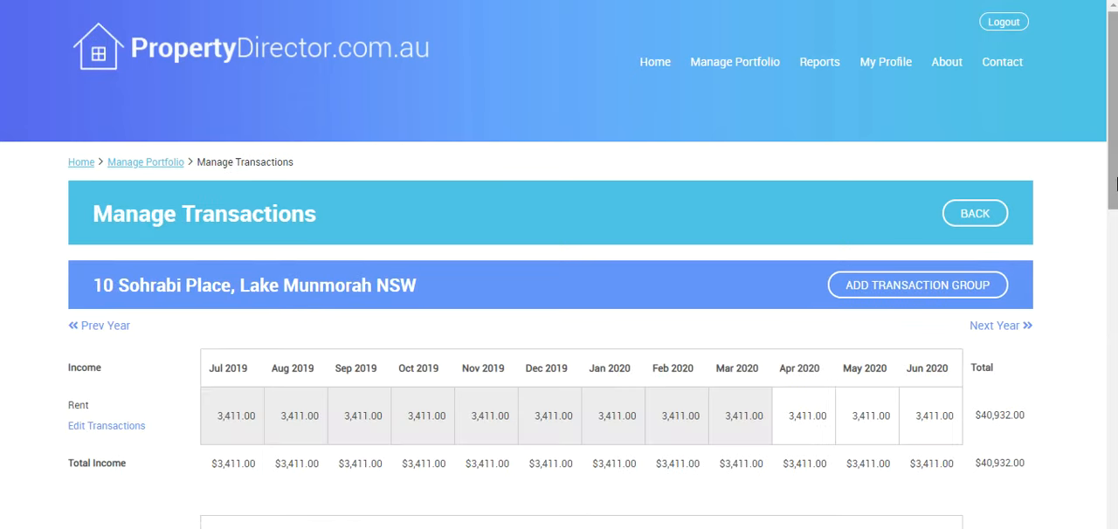
pyautogui.scroll(-2, 577, 274)
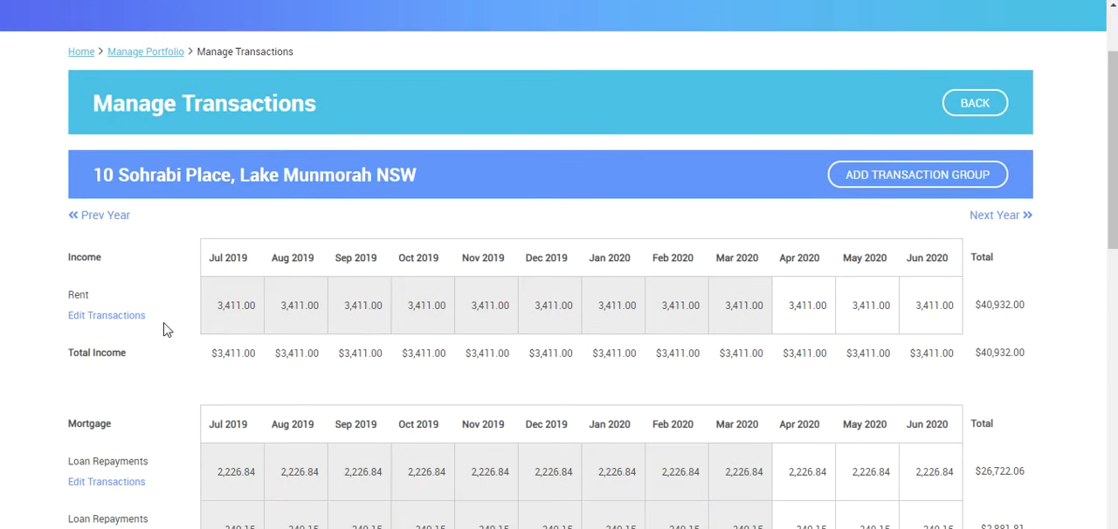
pyautogui.click(125, 320)
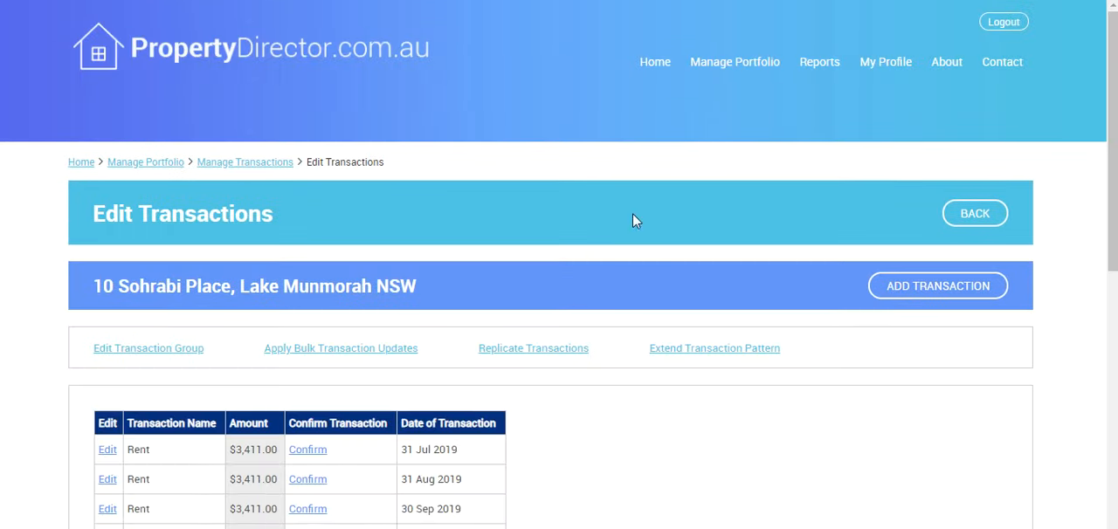
pyautogui.moveTo(1108, 219); pyautogui.dragTo(1083, 375)
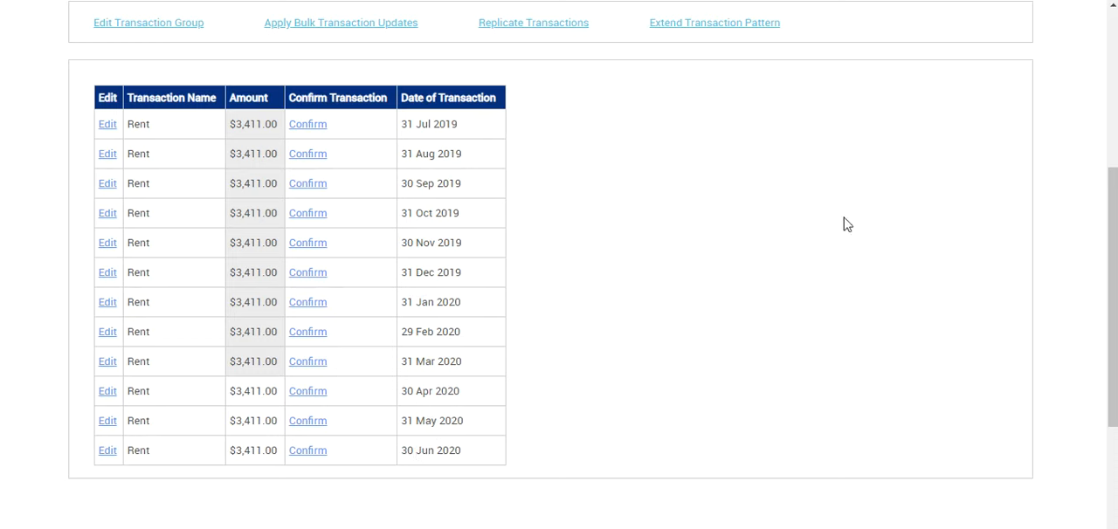
pyautogui.moveTo(1115, 288); pyautogui.dragTo(1114, 131)
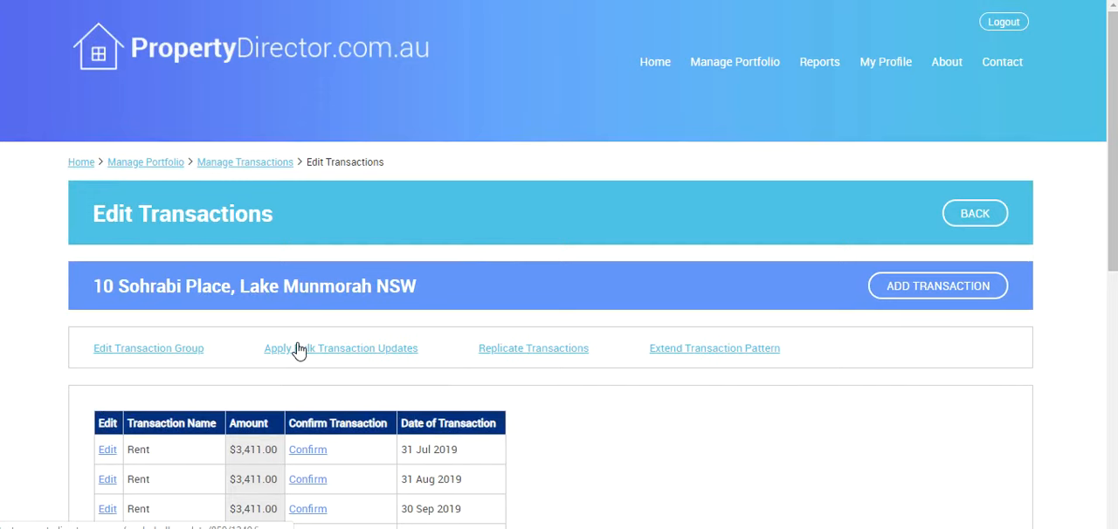
pyautogui.click(298, 350)
pyautogui.moveTo(1115, 216); pyautogui.dragTo(1105, 318)
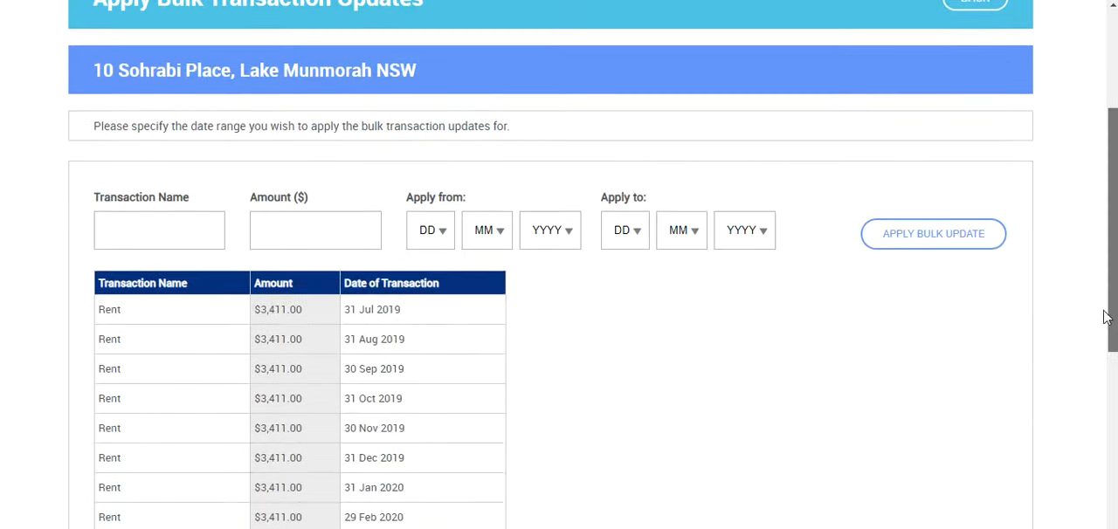
# Step: Name the bulk update's transactions "Rental Increase" and set the amount to $3,500
pyautogui.click(154, 236)
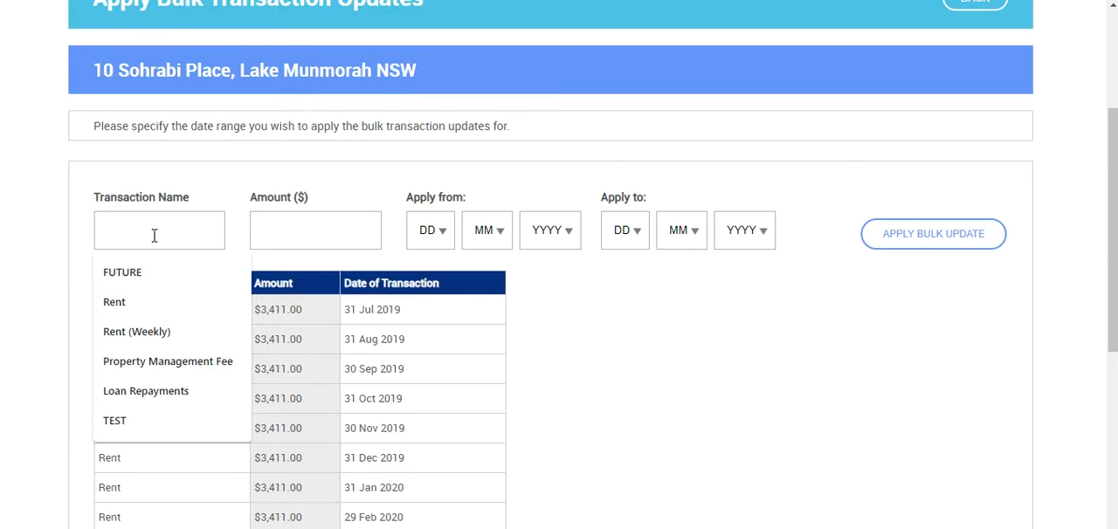
pyautogui.write('Rental Incm')
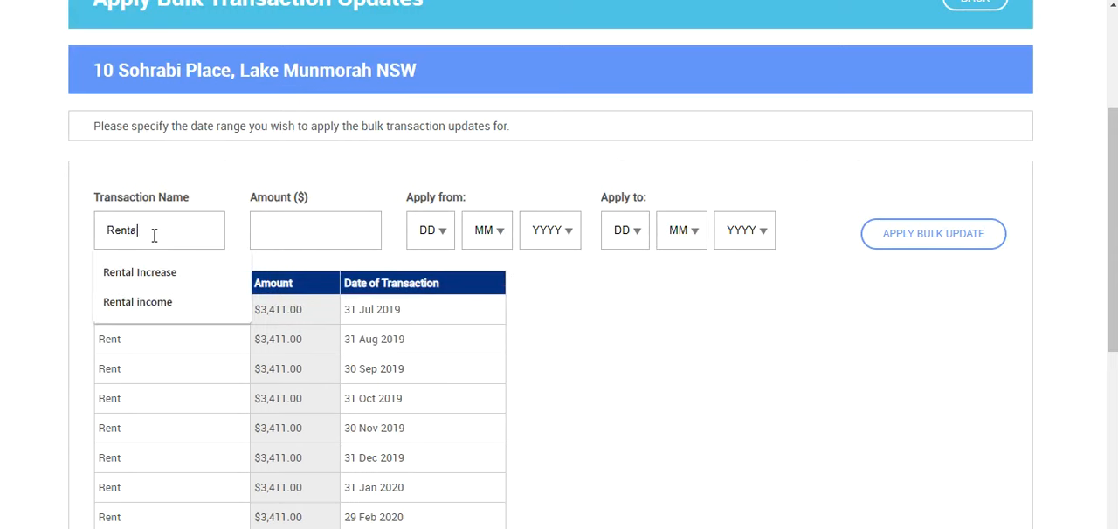
pyautogui.press('BackSpace')
pyautogui.press('BackSpace')
pyautogui.press('BackSpace')
pyautogui.write('rease')
pyautogui.press('Tab')
pyautogui.write('3,500')
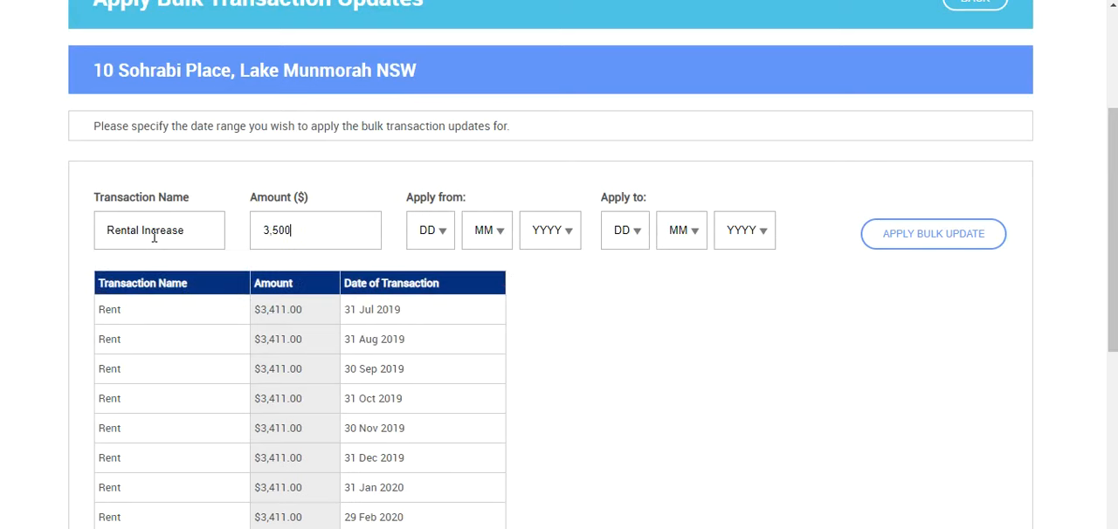
# Step: Set the start date of the bulk rent update to 1 March 2020
pyautogui.click(440, 239)
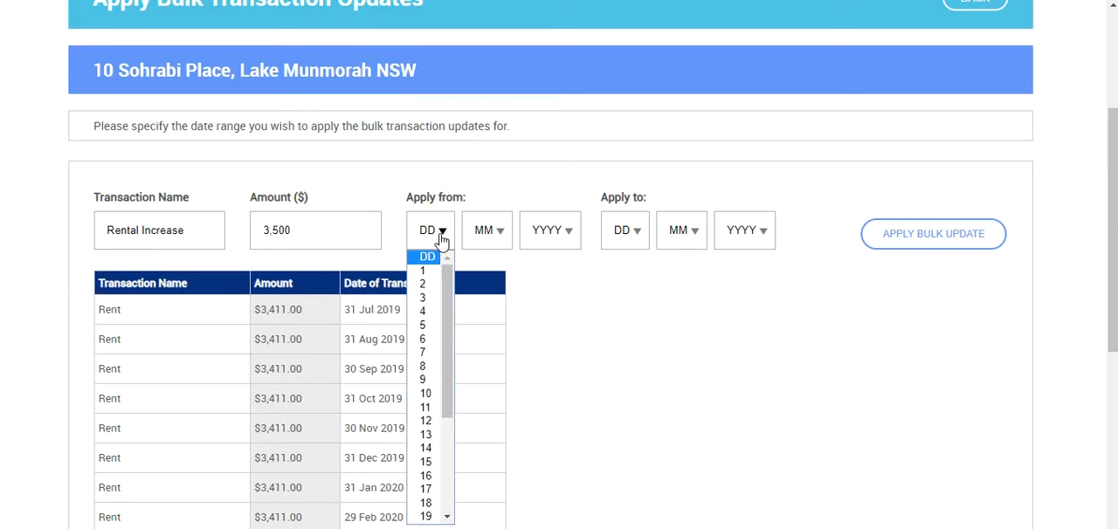
pyautogui.click(428, 271)
pyautogui.click(483, 234)
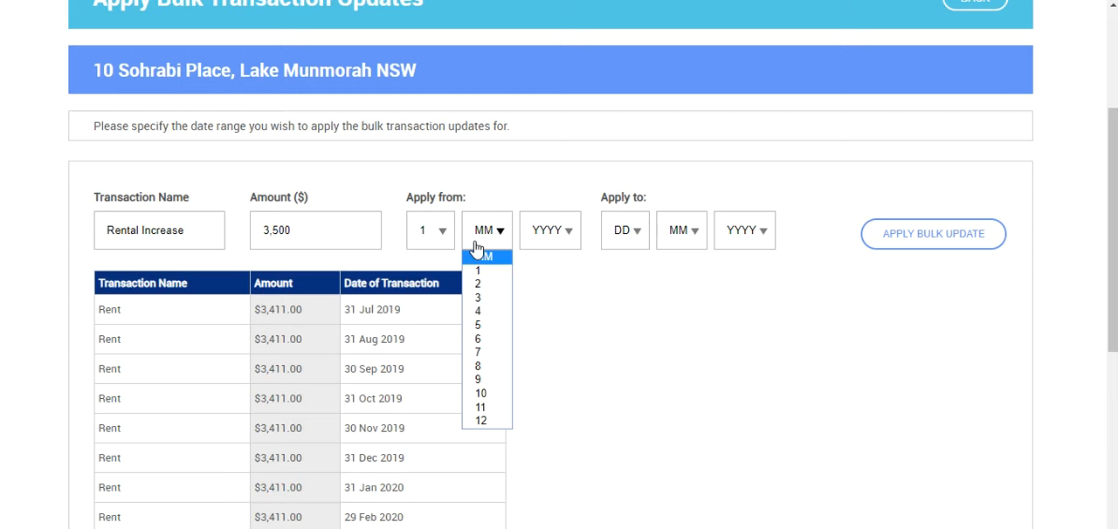
pyautogui.click(484, 298)
pyautogui.click(547, 236)
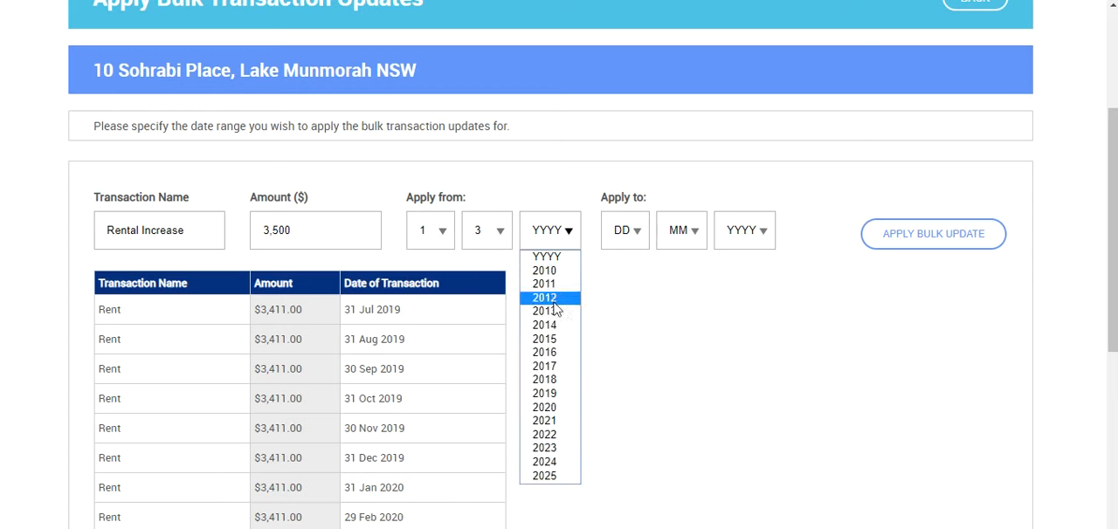
pyautogui.click(544, 407)
# Step: Set the end date of the bulk rent update to 30 June 2020
pyautogui.click(638, 227)
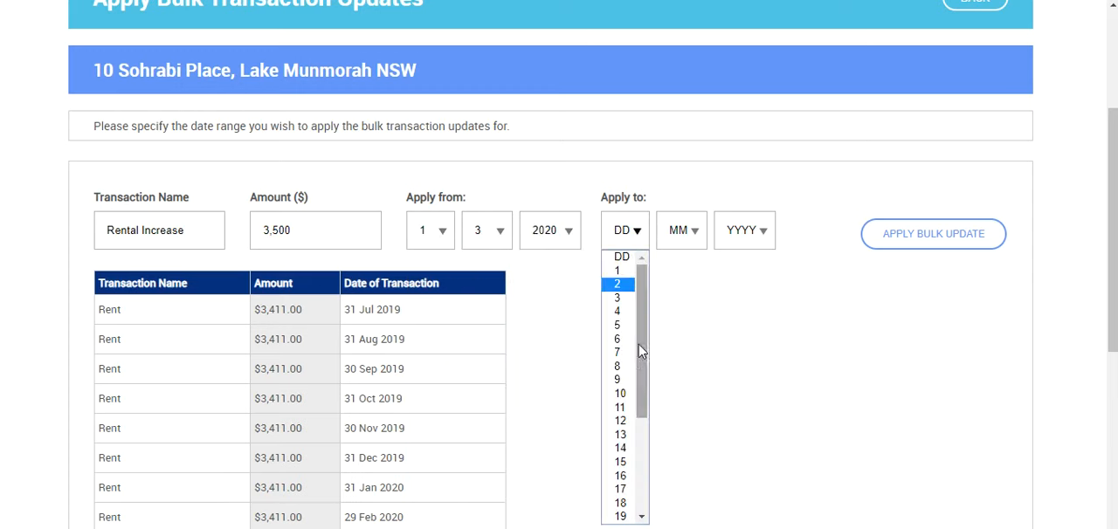
pyautogui.click(646, 448)
pyautogui.click(683, 231)
pyautogui.click(690, 338)
pyautogui.click(743, 232)
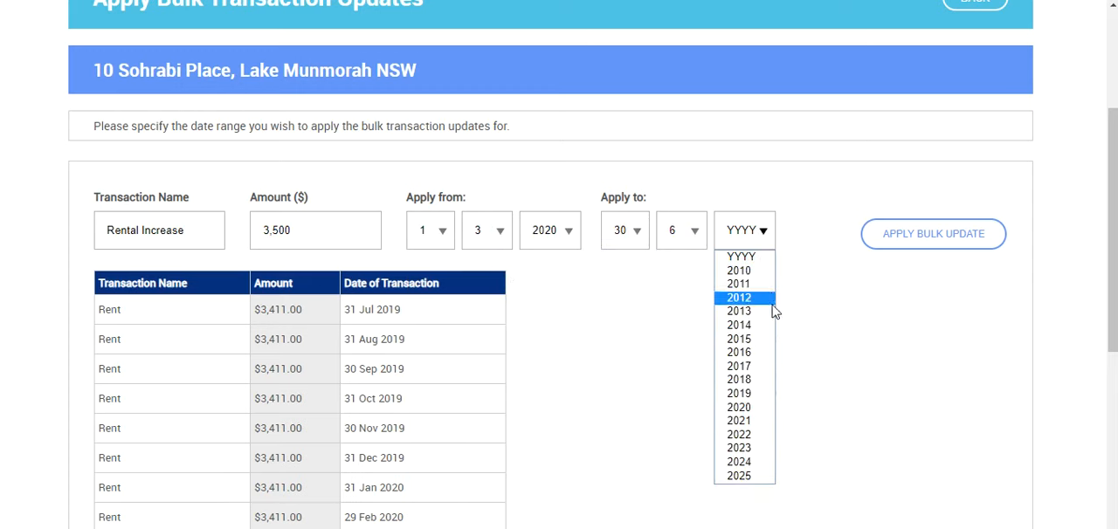
pyautogui.click(742, 408)
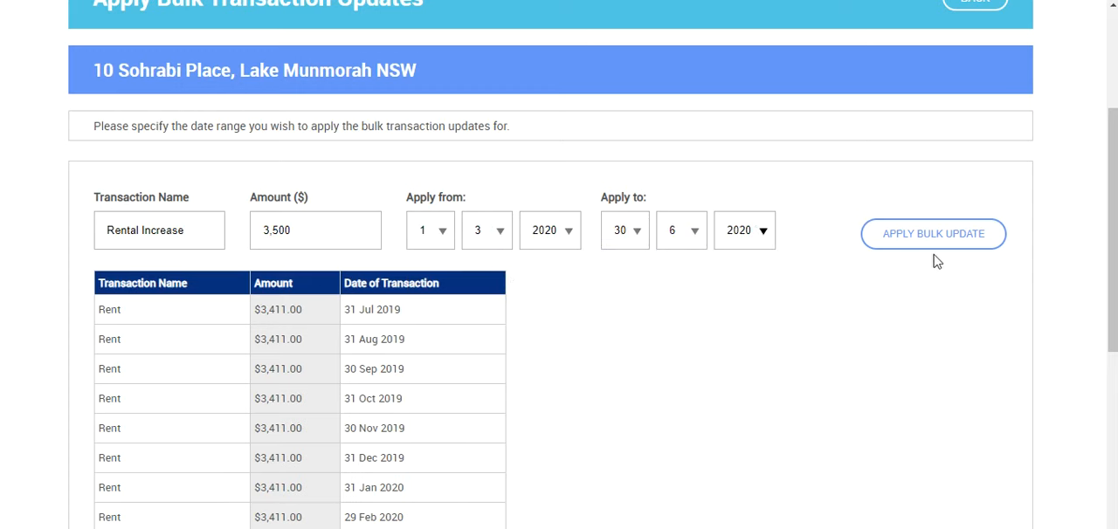
# Step: Apply the bulk update to the rent transactions and review the resulting transaction list
pyautogui.click(924, 242)
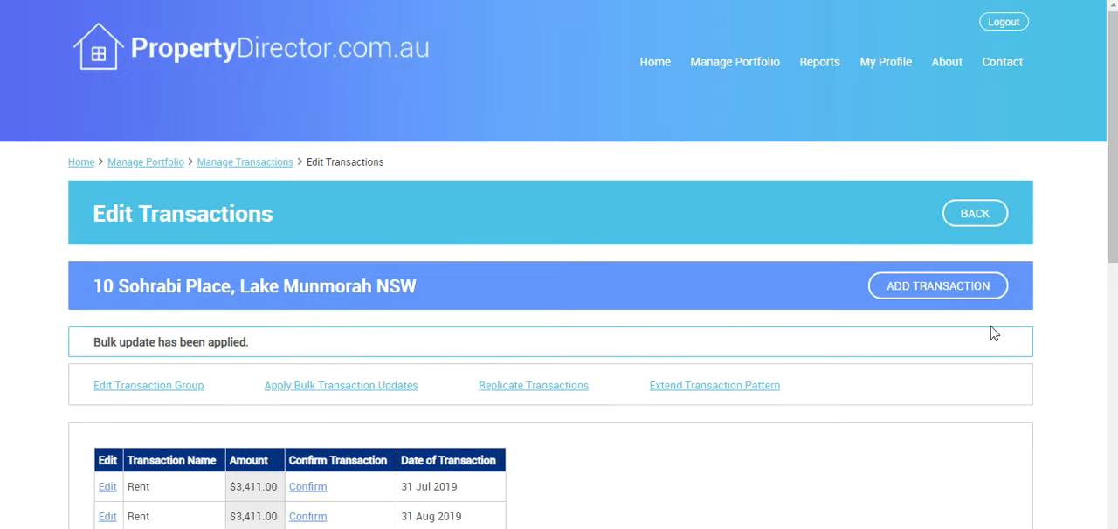
pyautogui.moveTo(1115, 175); pyautogui.dragTo(1081, 387)
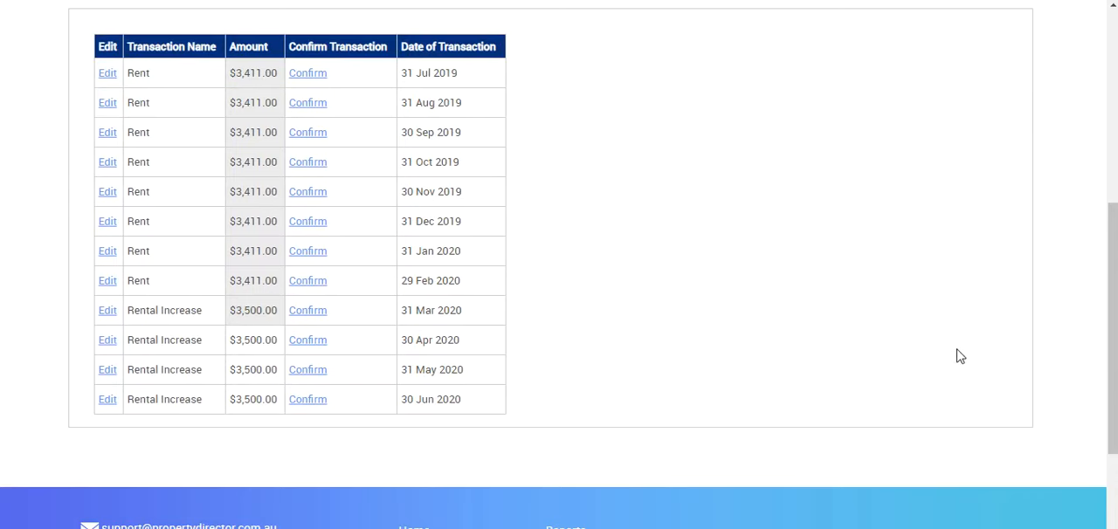
pyautogui.moveTo(1114, 387); pyautogui.dragTo(1114, 193)
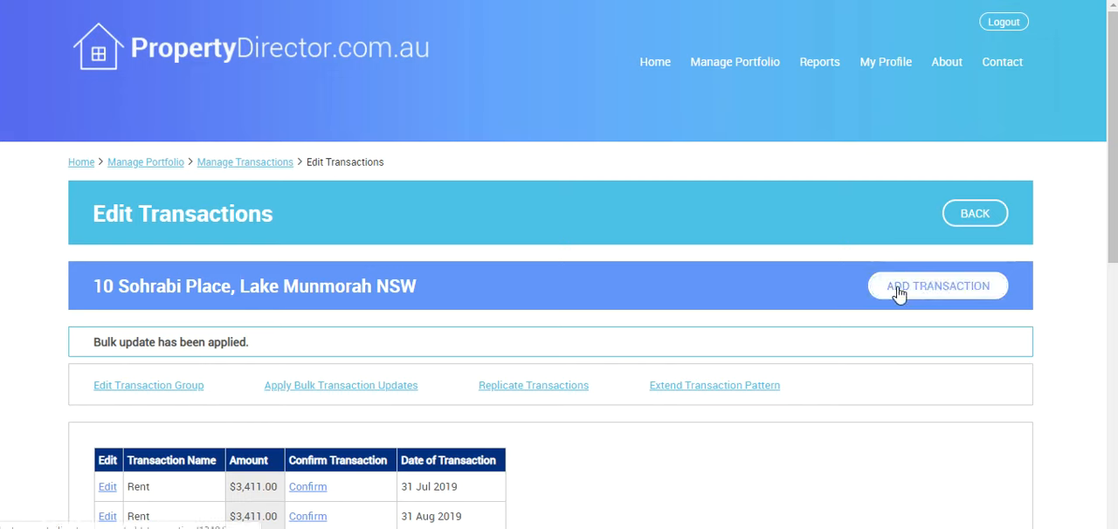
# Step: Return to the property portfolio and open the information page of the Lake Munmorah property
pyautogui.click(220, 168)
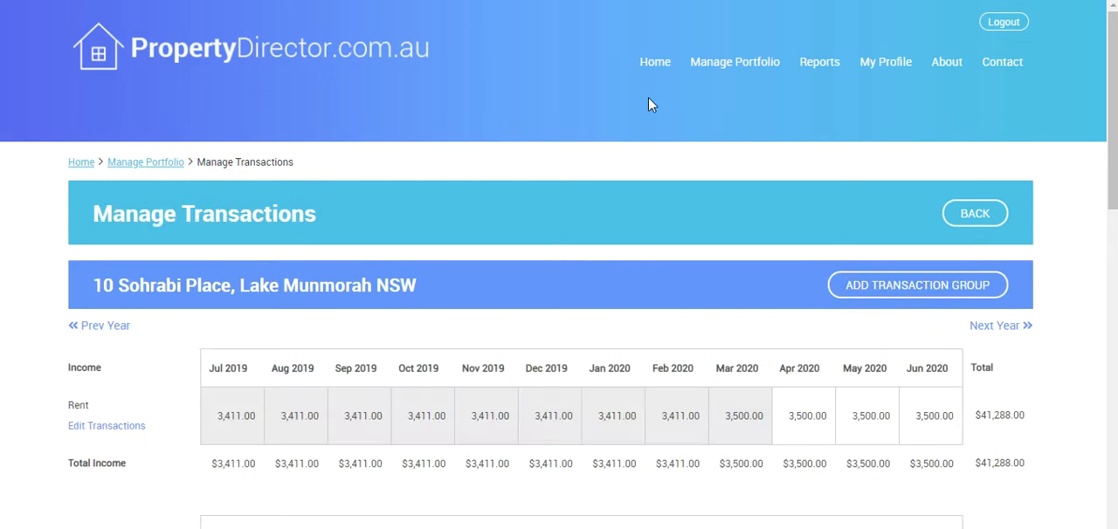
pyautogui.click(732, 72)
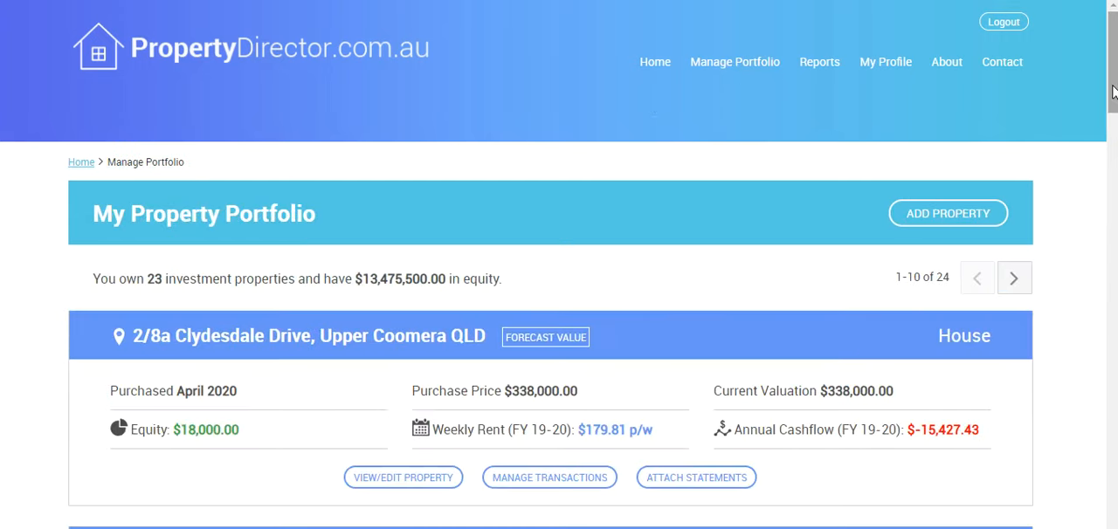
pyautogui.moveTo(1111, 93); pyautogui.dragTo(1086, 491)
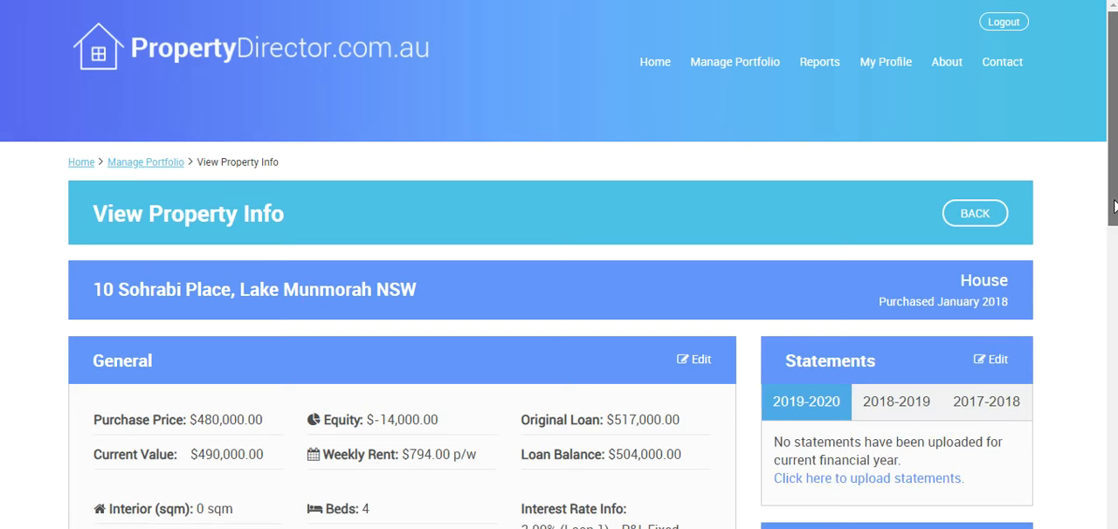
# Step: Examine the property's general details, its financials for 2019-2020, 2018-2019 and 2017-2018, and the local market activity
pyautogui.moveTo(1113, 207); pyautogui.dragTo(1110, 280)
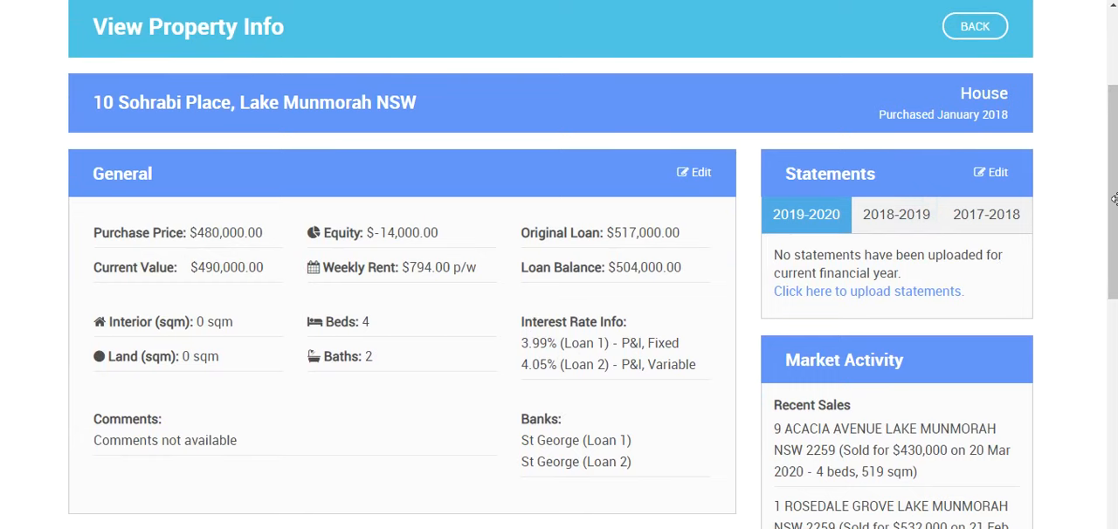
pyautogui.moveTo(1115, 228); pyautogui.dragTo(1092, 381)
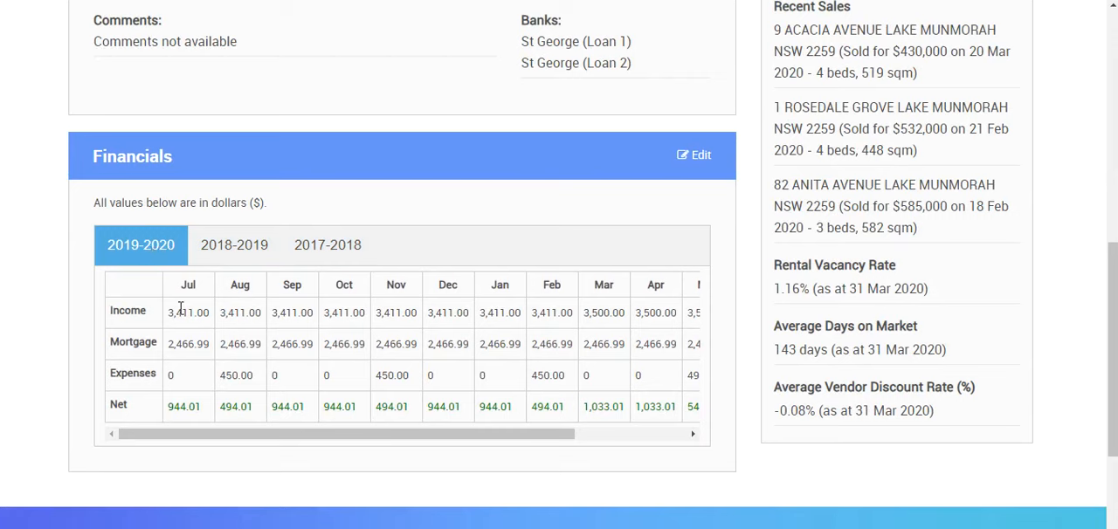
pyautogui.click(213, 248)
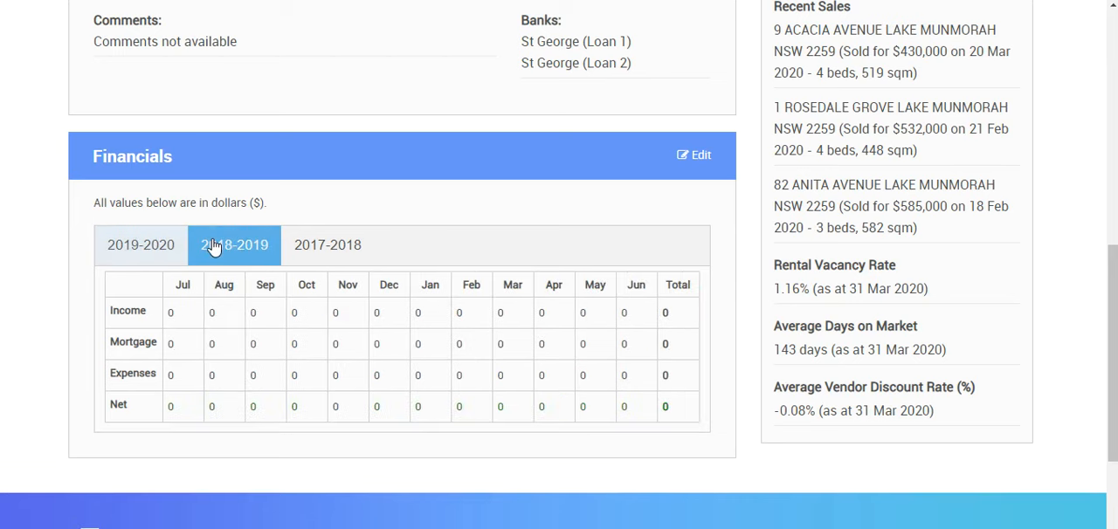
pyautogui.click(332, 245)
pyautogui.click(165, 243)
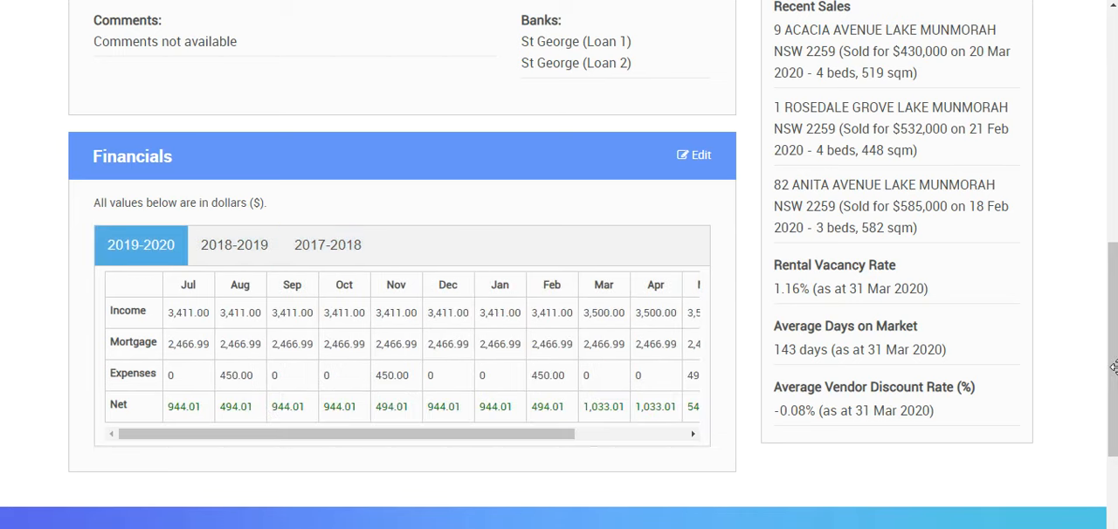
pyautogui.moveTo(1111, 382); pyautogui.dragTo(1111, 318)
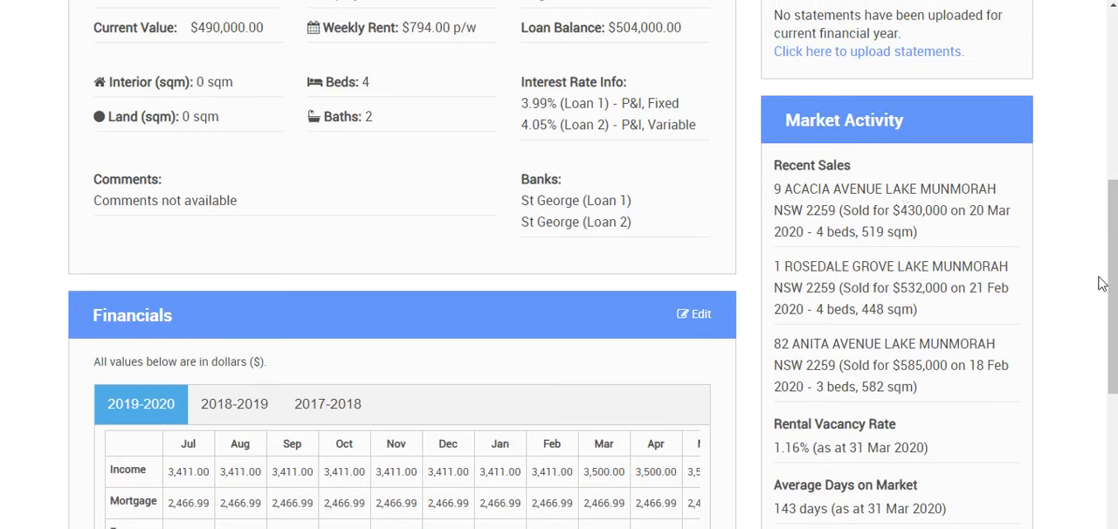
pyautogui.moveTo(1113, 308); pyautogui.dragTo(1114, 340)
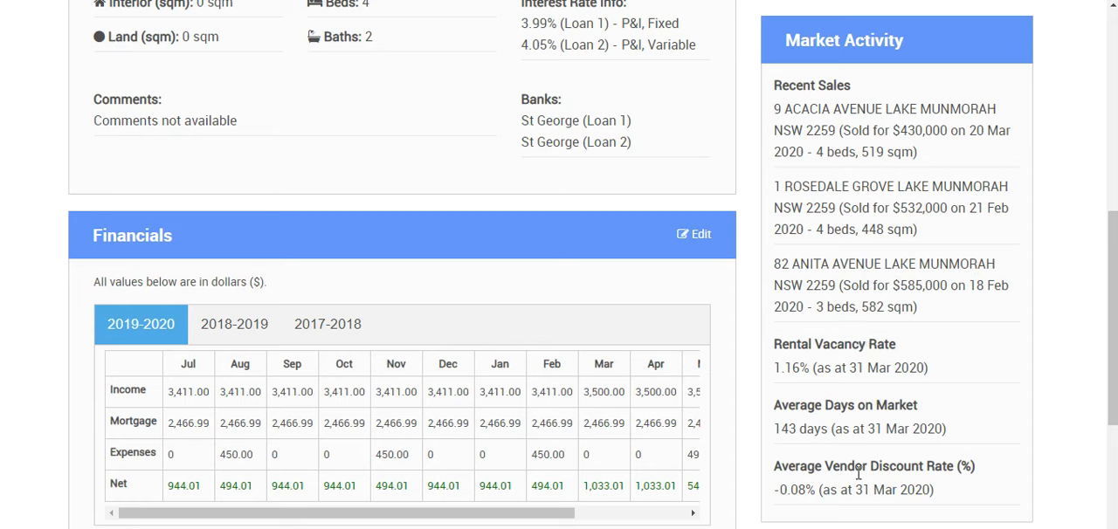
pyautogui.moveTo(1114, 395); pyautogui.dragTo(1113, 405)
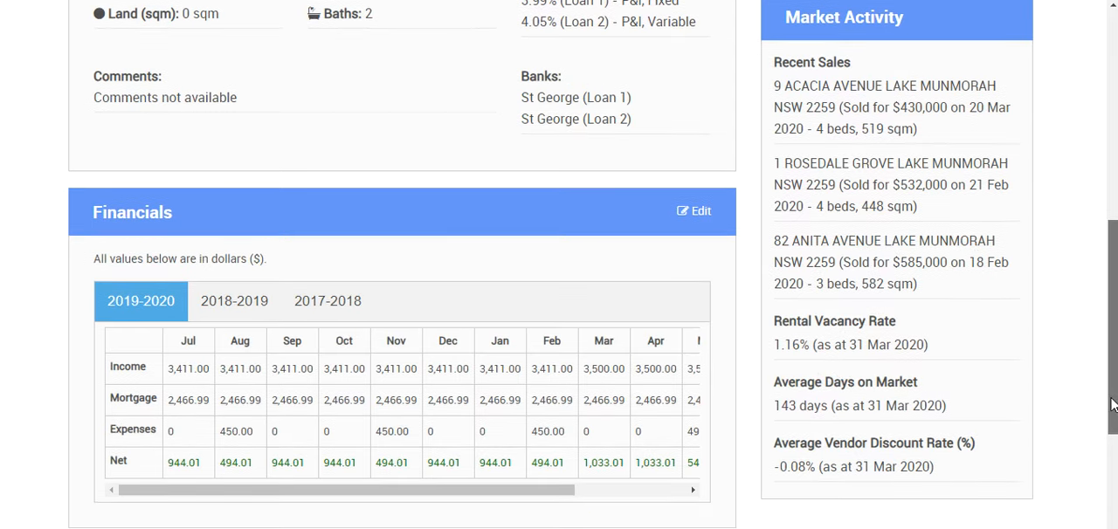
# Step: Open the Portfolio Forecaster from the portfolio reports
pyautogui.moveTo(1114, 404); pyautogui.dragTo(1111, 192)
pyautogui.click(819, 68)
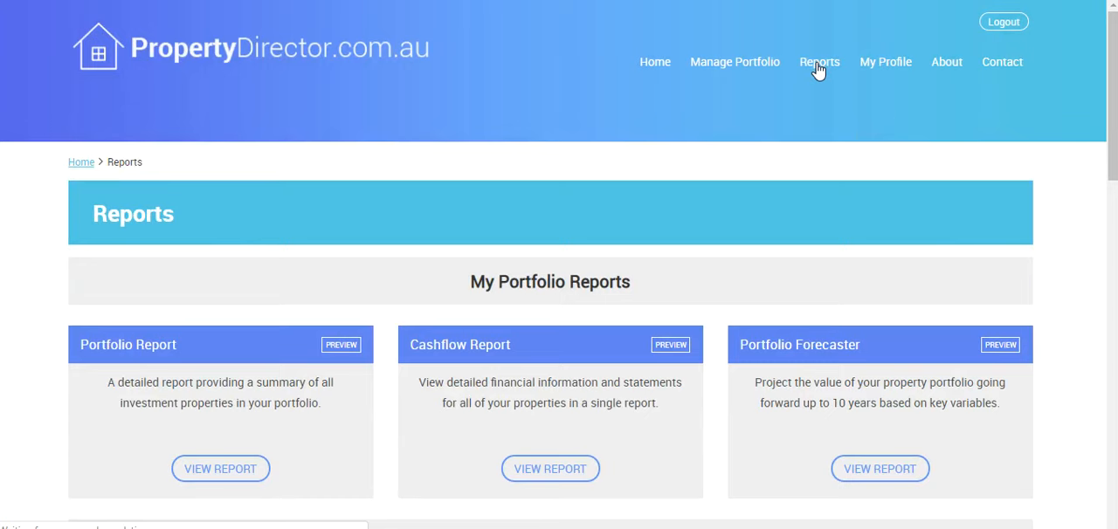
pyautogui.moveTo(1113, 118); pyautogui.dragTo(1114, 109)
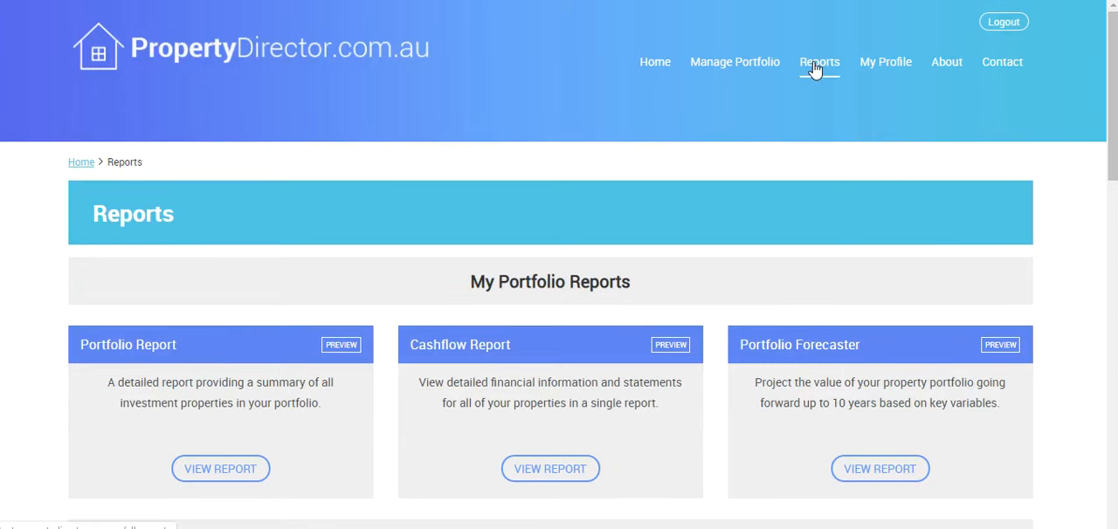
pyautogui.click(837, 349)
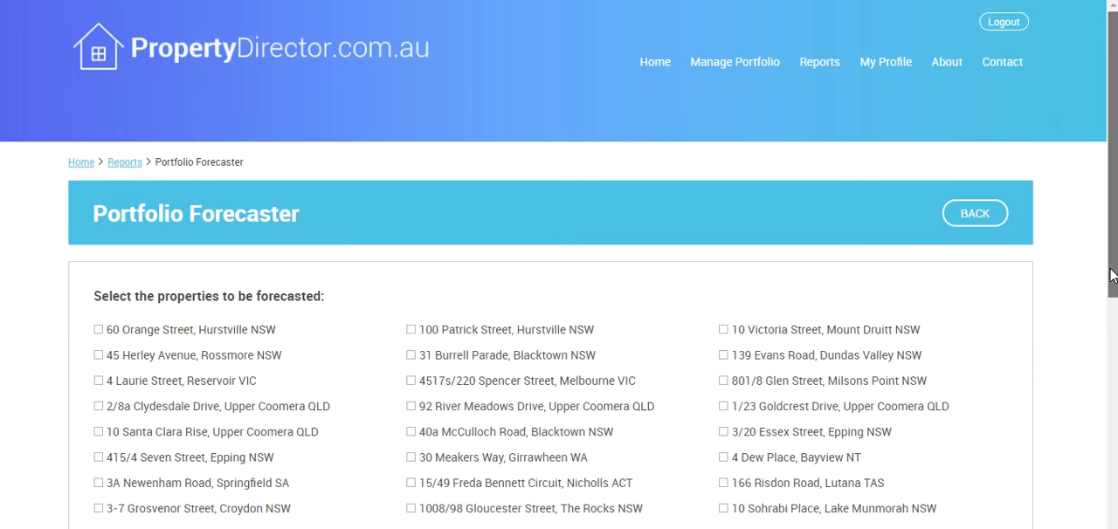
# Step: Select both Hurstville properties, the Burrell Parade property in Blacktown and the Melbourne property for the forecast
pyautogui.moveTo(1112, 275); pyautogui.dragTo(1097, 370)
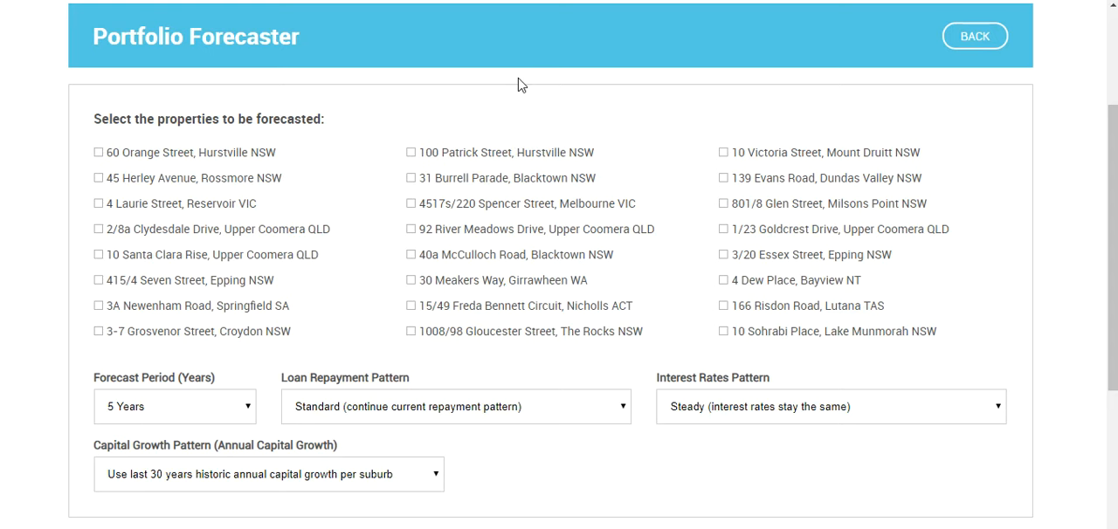
pyautogui.moveTo(1113, 381); pyautogui.dragTo(1112, 393)
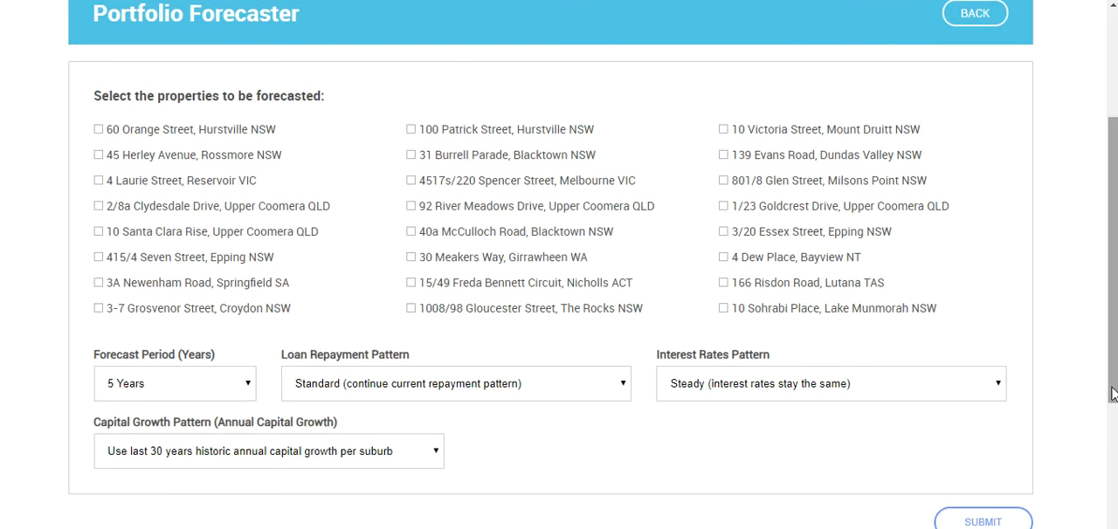
pyautogui.click(227, 131)
pyautogui.click(432, 155)
pyautogui.click(446, 131)
pyautogui.click(430, 184)
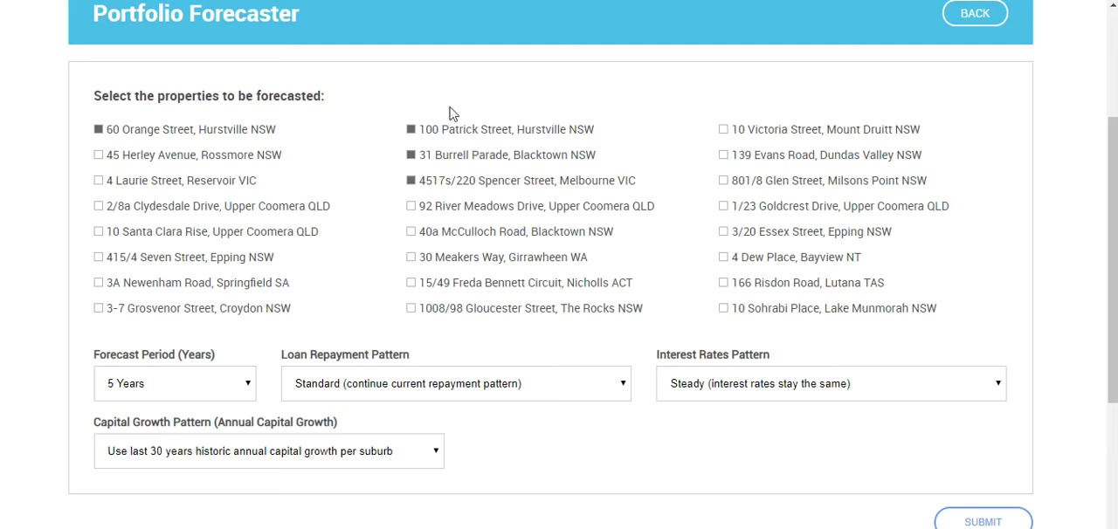
# Step: Set the forecast period to 7 years and keep the interest rates pattern on Steady
pyautogui.click(183, 390)
pyautogui.click(157, 322)
pyautogui.click(845, 392)
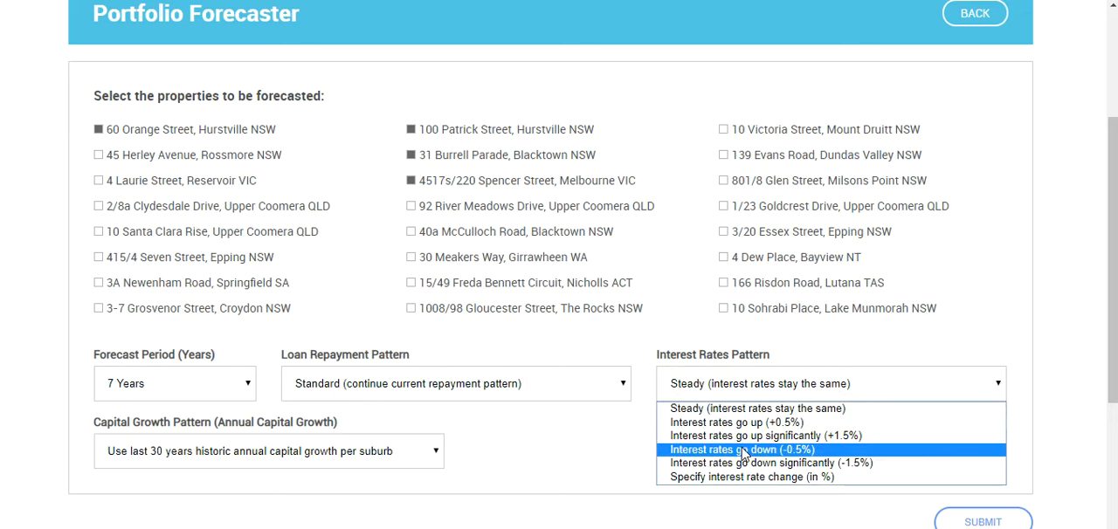
pyautogui.click(563, 443)
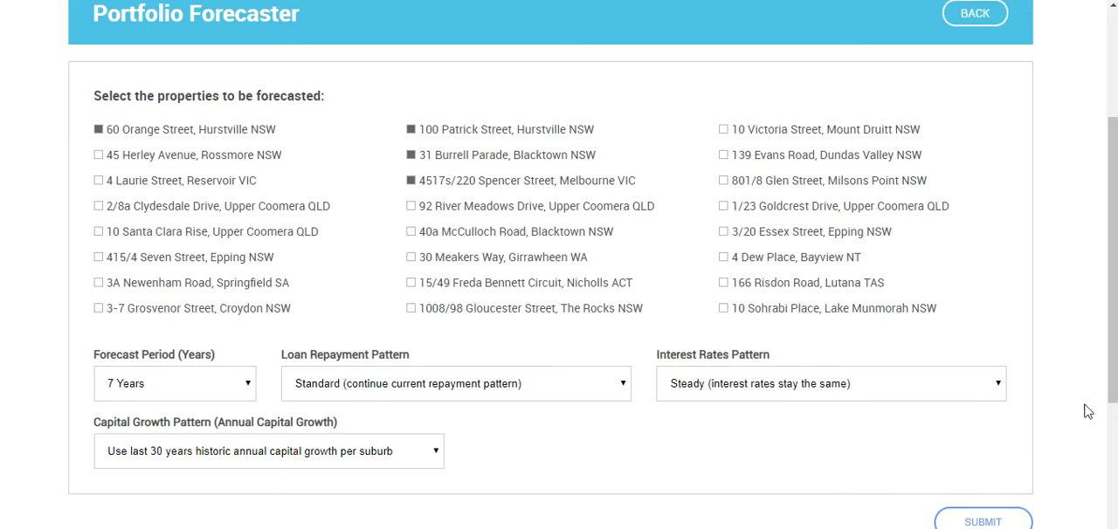
# Step: Base the capital growth pattern on the last 30 years of historic annual growth per suburb and submit the forecast
pyautogui.moveTo(1113, 394); pyautogui.dragTo(1102, 446)
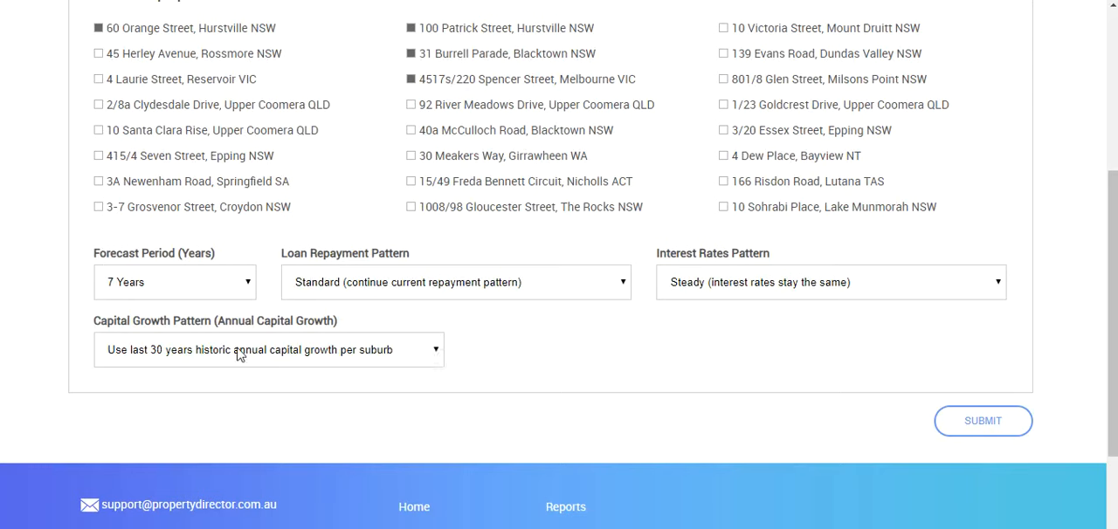
pyautogui.click(127, 358)
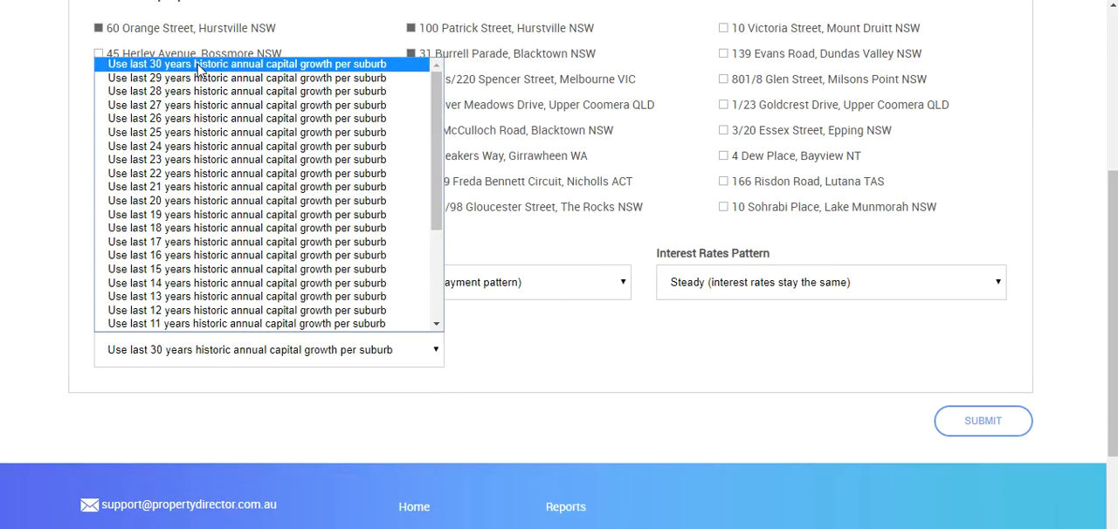
pyautogui.click(577, 341)
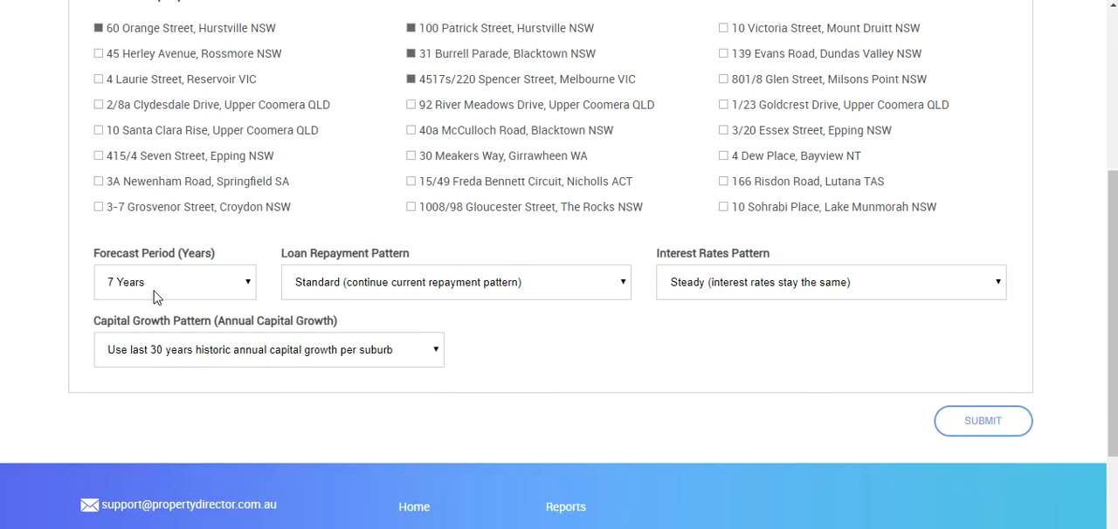
pyautogui.click(162, 366)
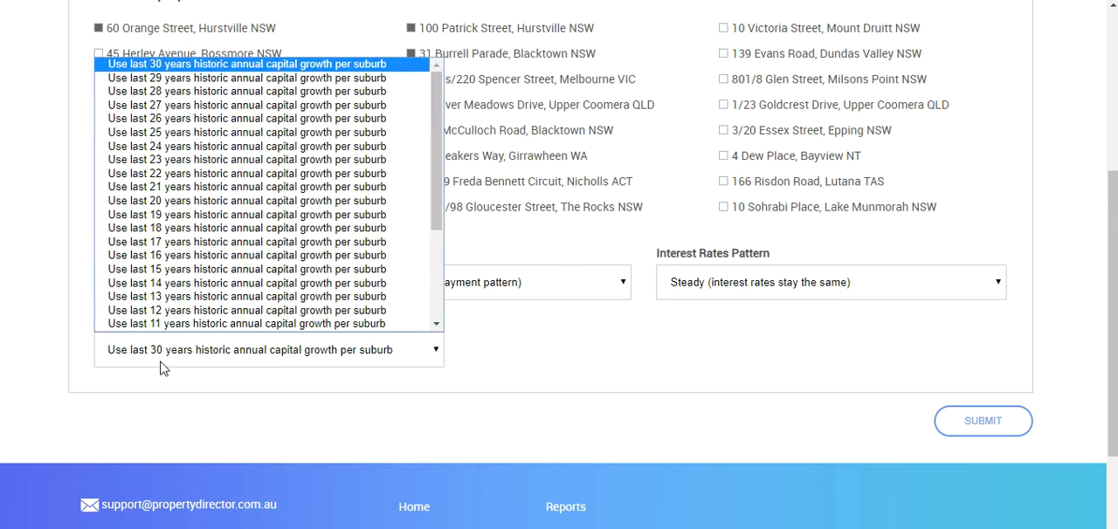
pyautogui.click(160, 66)
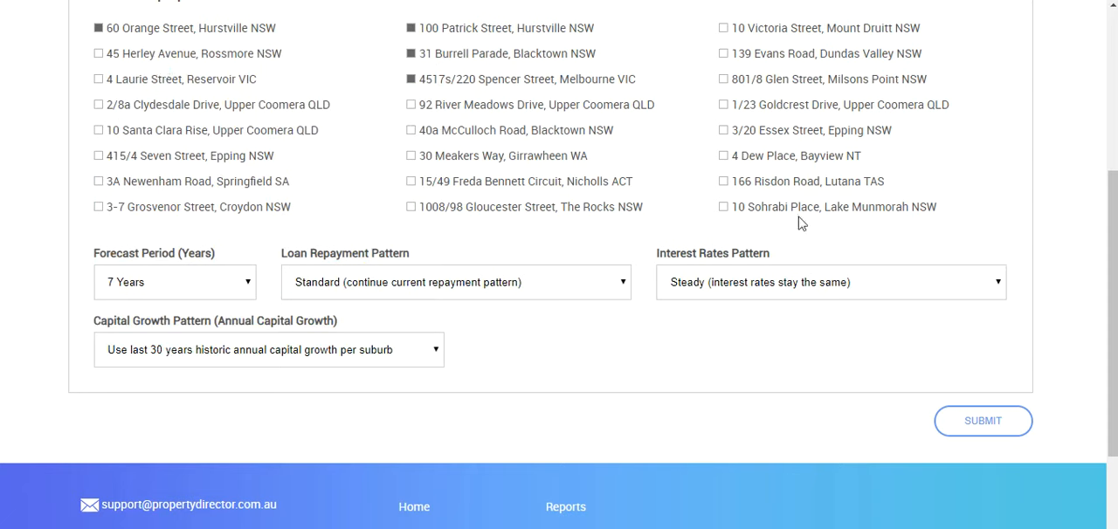
pyautogui.click(1002, 435)
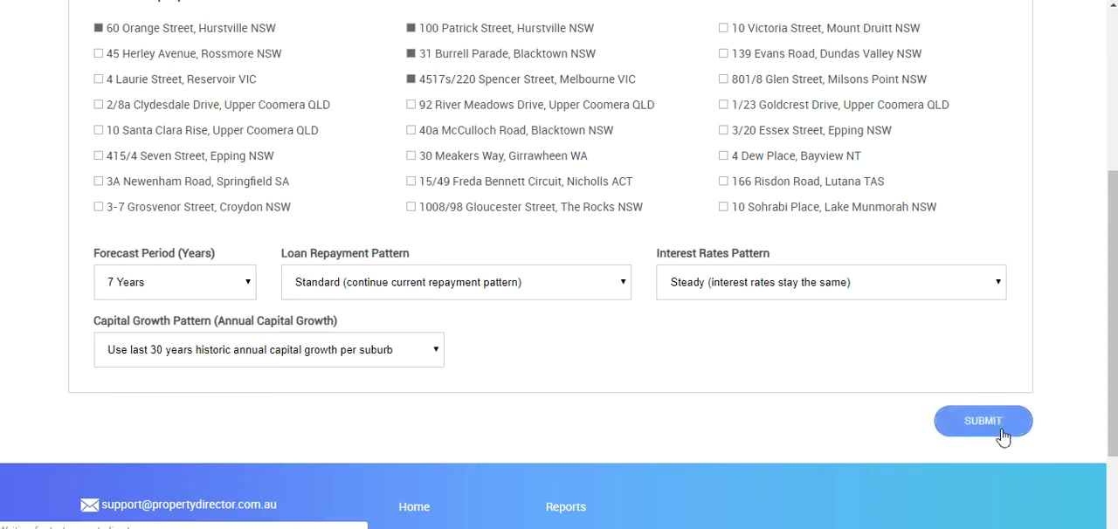
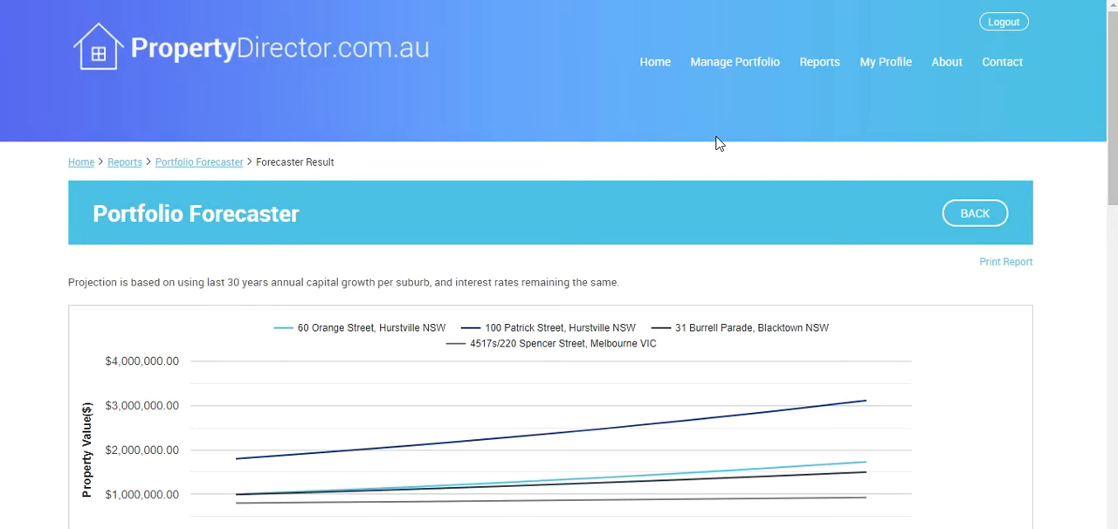
pyautogui.click(816, 72)
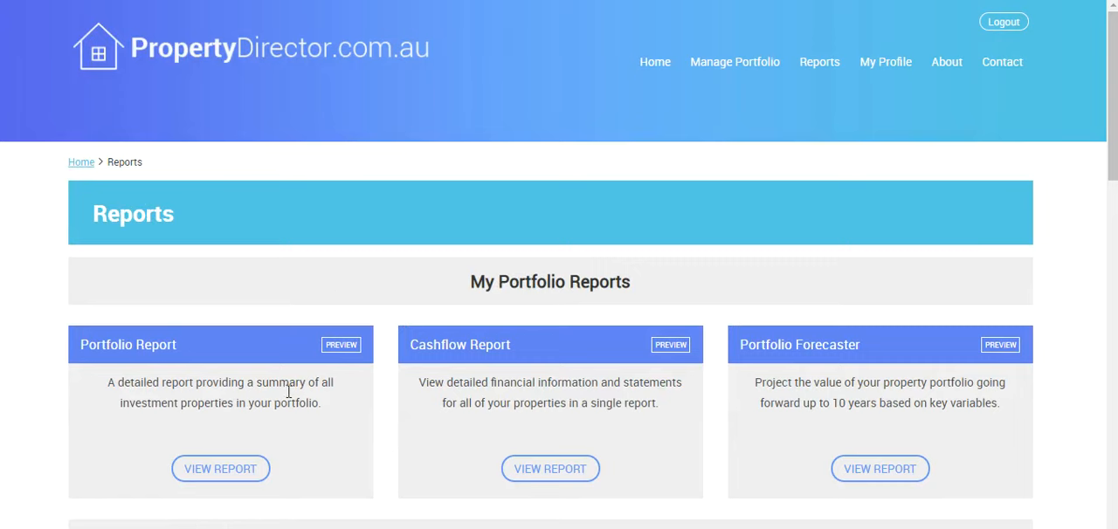
pyautogui.click(219, 478)
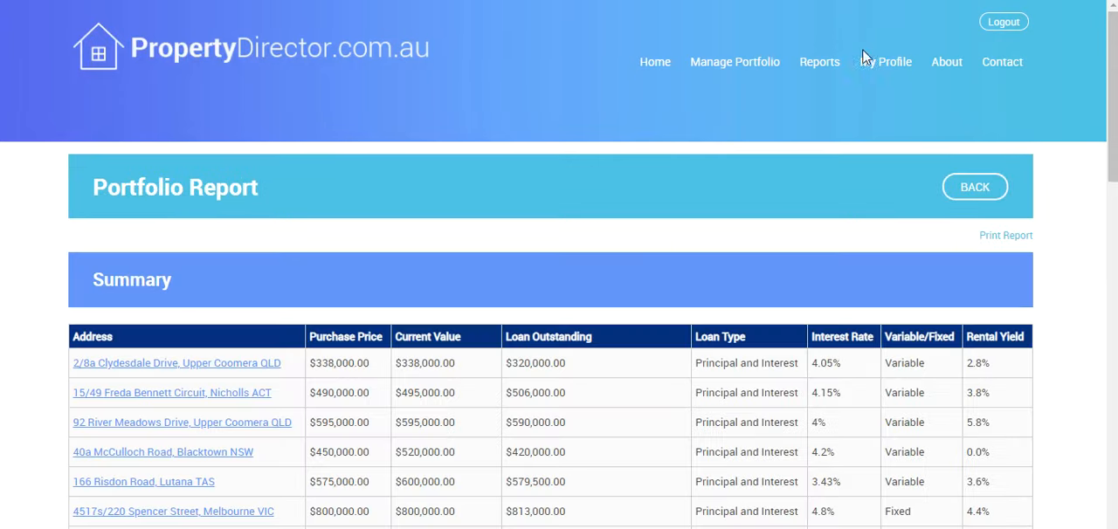
pyautogui.moveTo(1113, 23); pyautogui.dragTo(1113, 44)
pyautogui.click(189, 197)
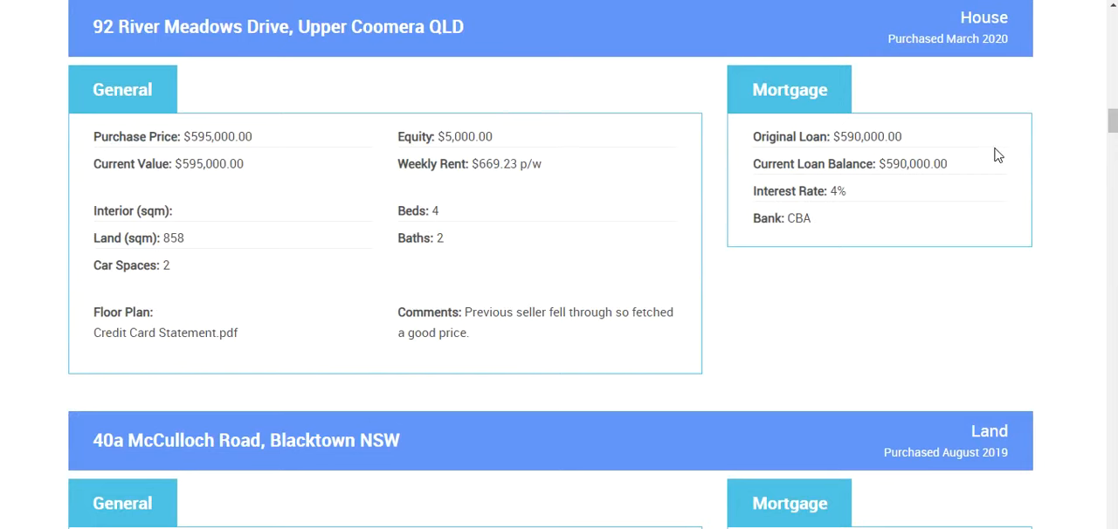
pyautogui.moveTo(1113, 122); pyautogui.dragTo(1113, 13)
pyautogui.click(798, 70)
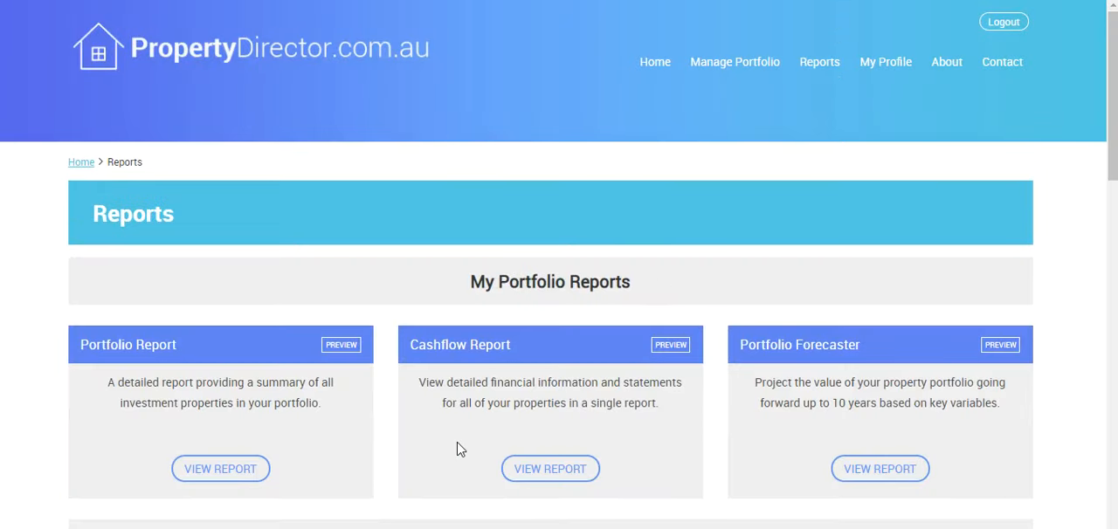
pyautogui.click(572, 467)
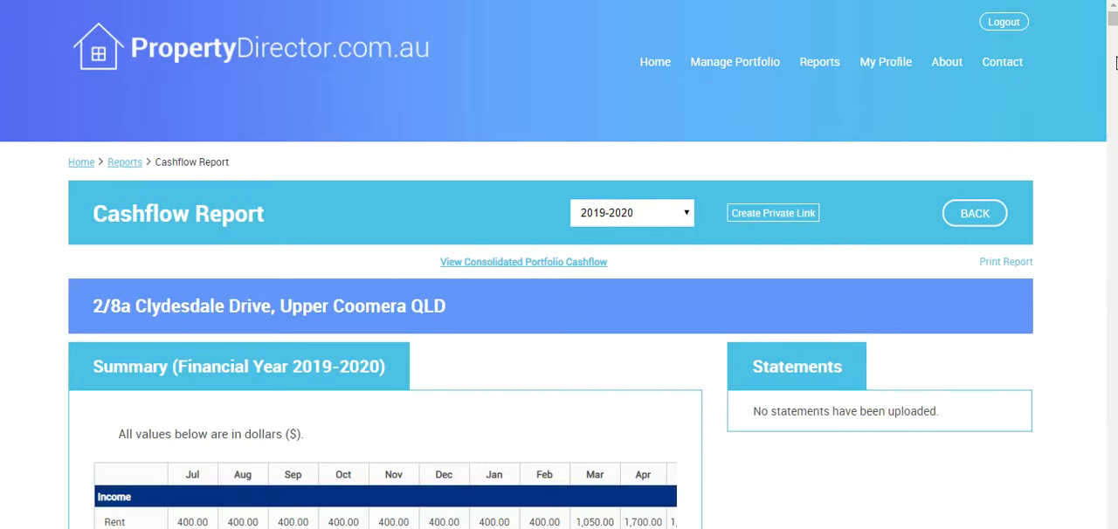
pyautogui.scroll(-5, 1115, 511)
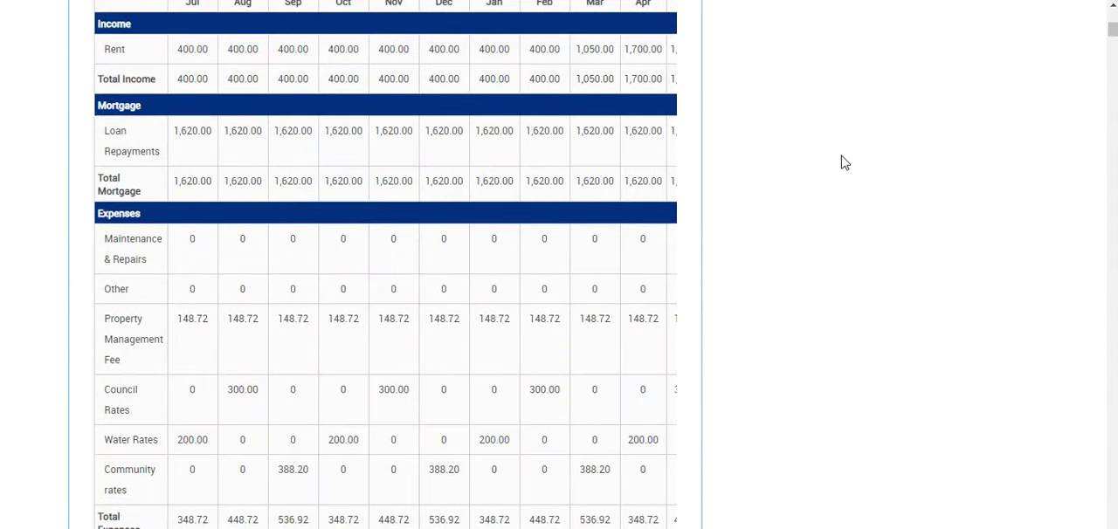
pyautogui.scroll(2, 845, 163)
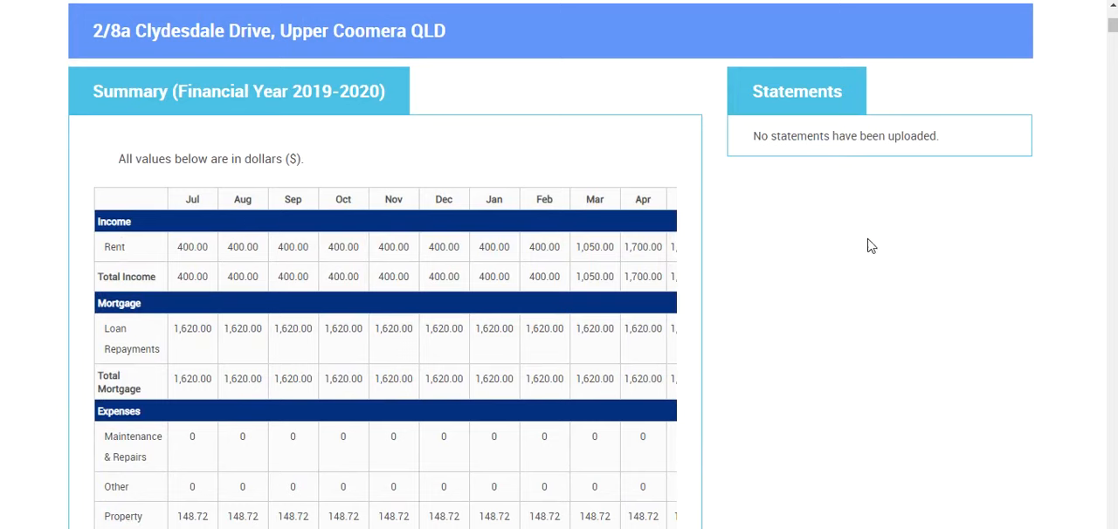
pyautogui.moveTo(807, 131); pyautogui.dragTo(786, 337)
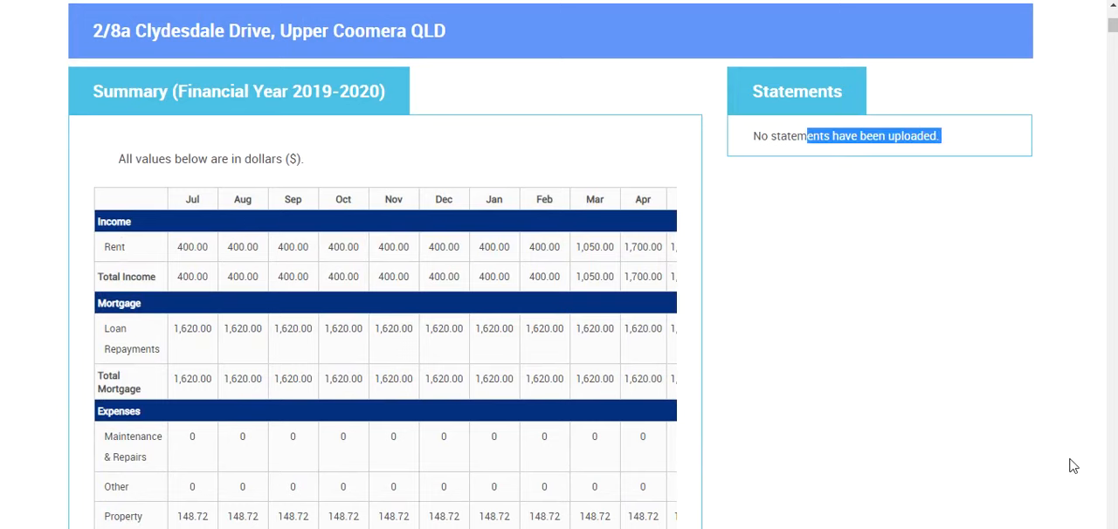
pyautogui.click(1016, 429)
pyautogui.scroll(-20, 1114, 442)
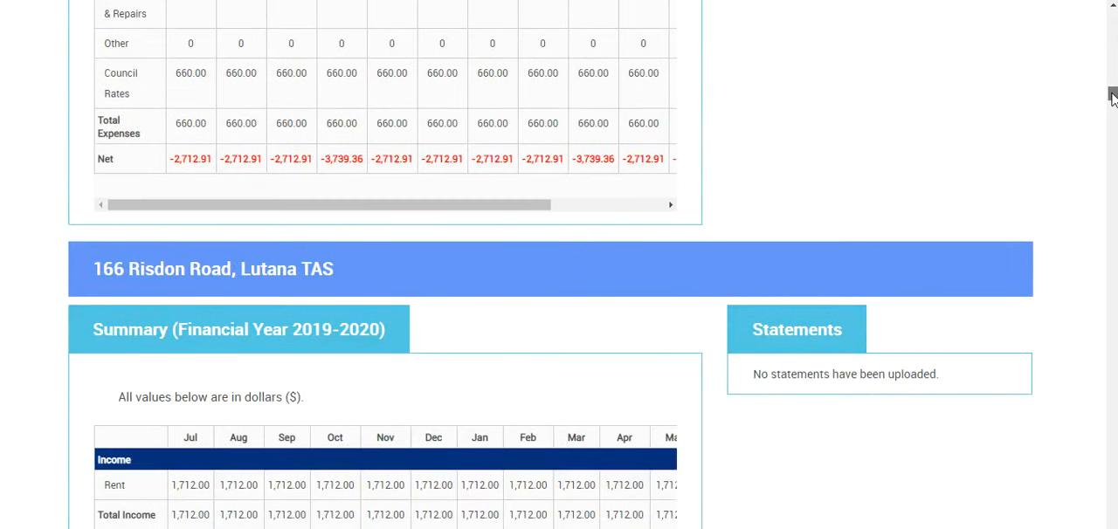
pyautogui.scroll(3, 1114, 92)
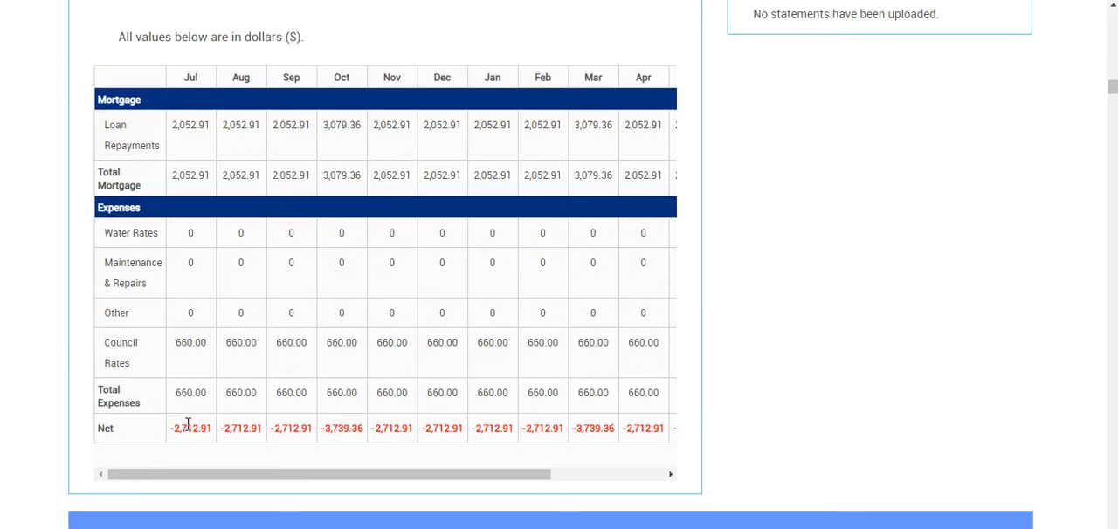
pyautogui.click(586, 473)
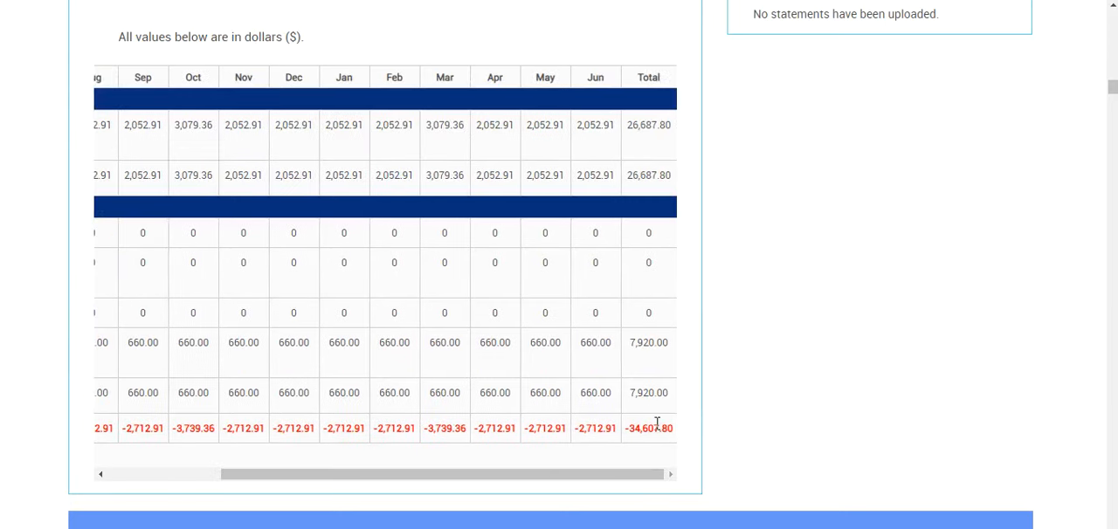
pyautogui.moveTo(1112, 78); pyautogui.dragTo(1113, 16)
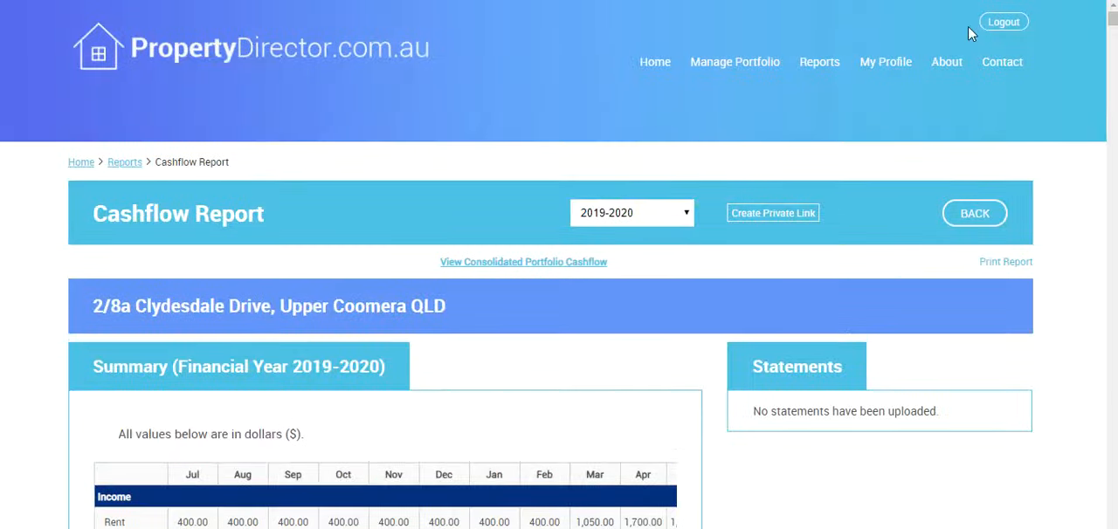
# Step: Keep the 2019-2020 financial year and view the consolidated portfolio cashflow summary
pyautogui.click(601, 222)
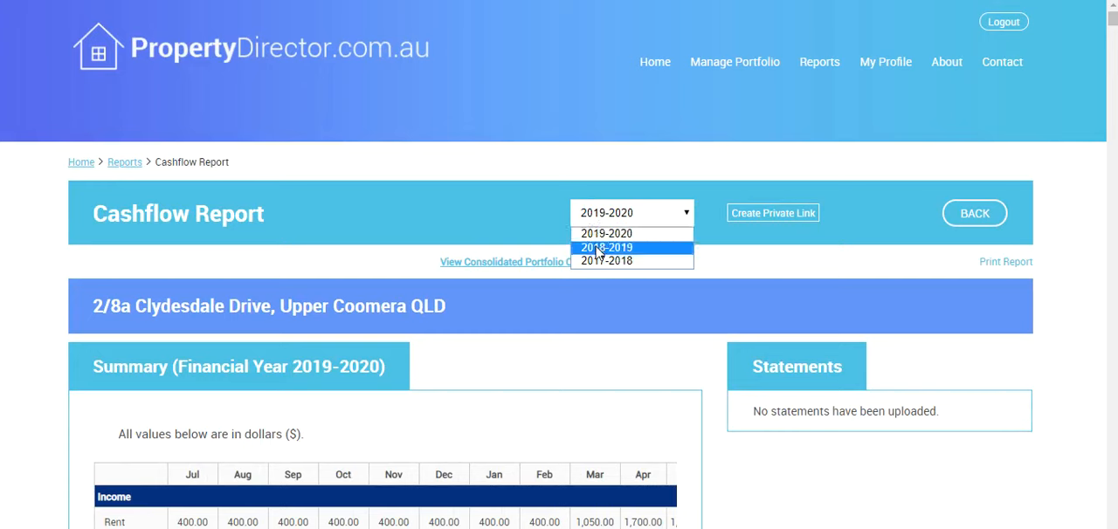
pyautogui.click(603, 234)
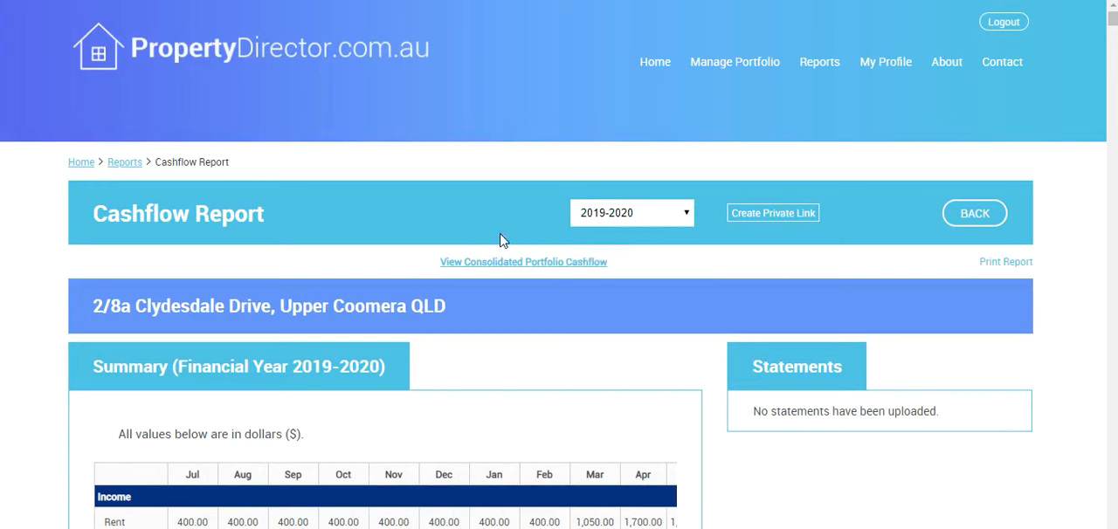
pyautogui.click(478, 268)
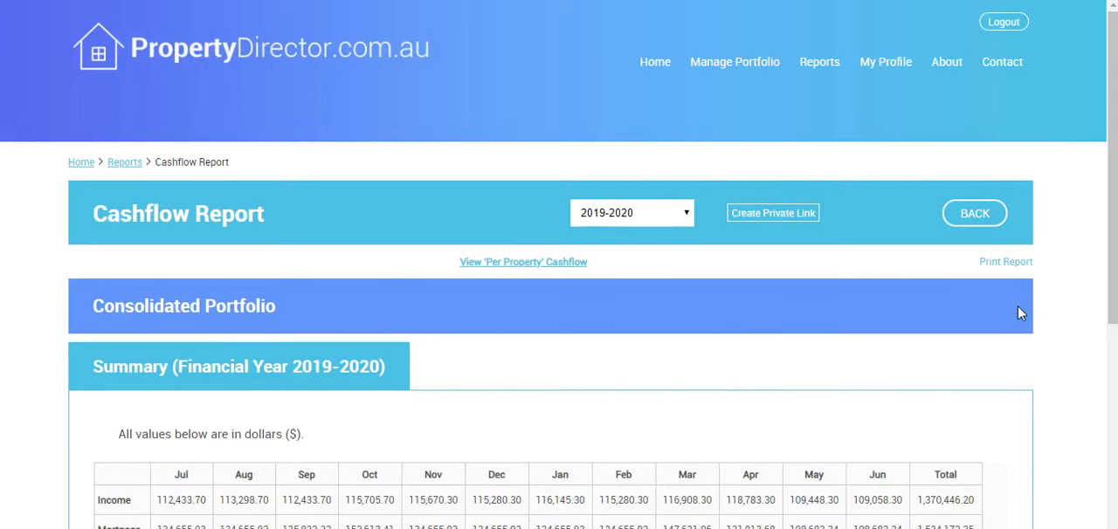
pyautogui.scroll(-2, 1099, 360)
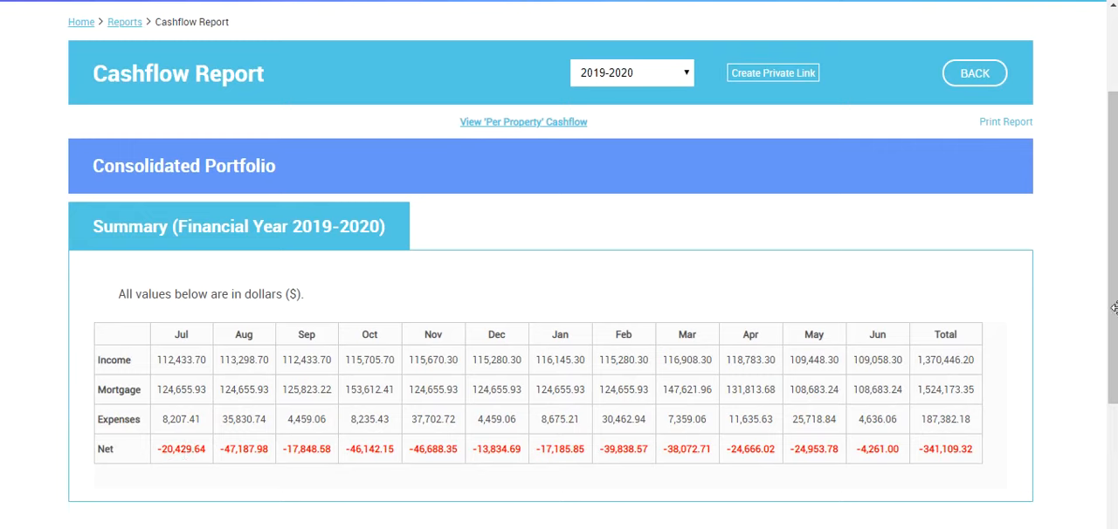
pyautogui.moveTo(1113, 297); pyautogui.dragTo(1113, 158)
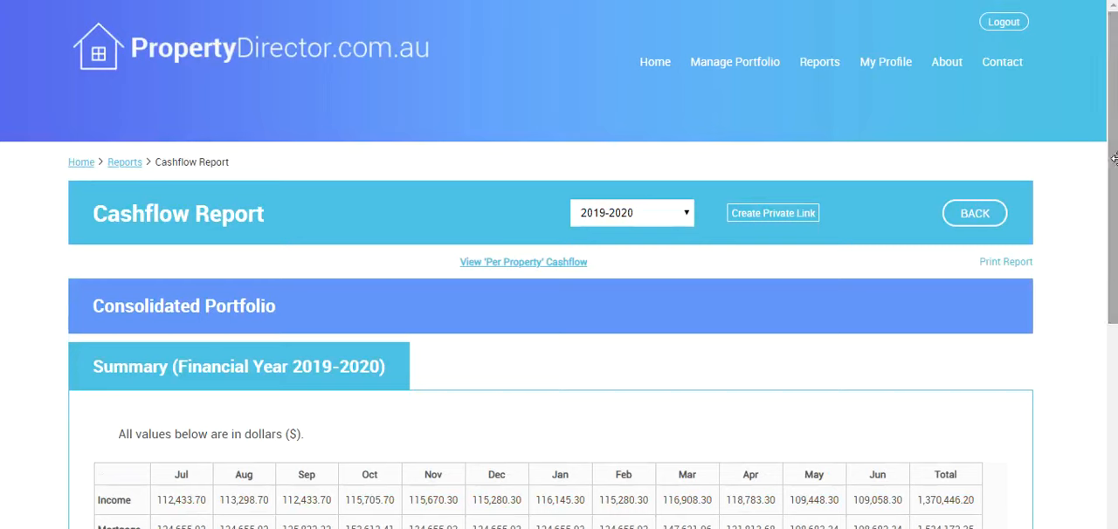
# Step: Browse the portfolio, market activity and research reports and open the Suburb Capital Growth Report
pyautogui.click(819, 63)
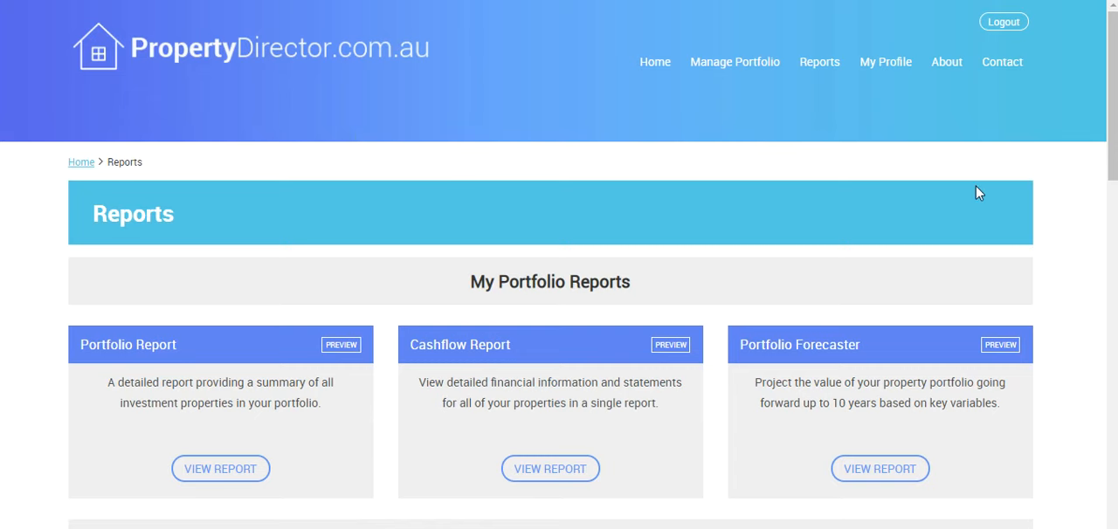
pyautogui.moveTo(1112, 169); pyautogui.dragTo(1110, 209)
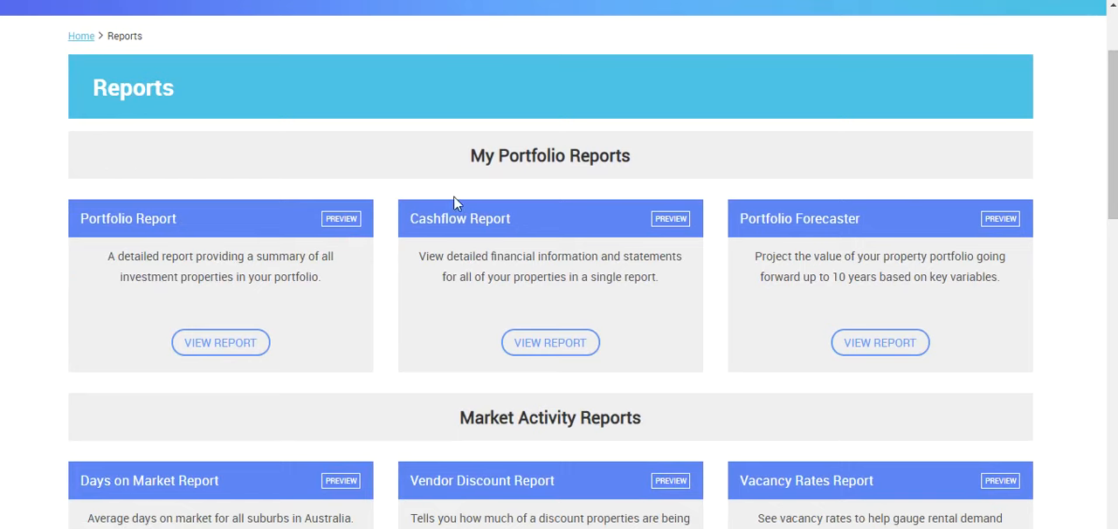
pyautogui.moveTo(1113, 150); pyautogui.dragTo(1103, 266)
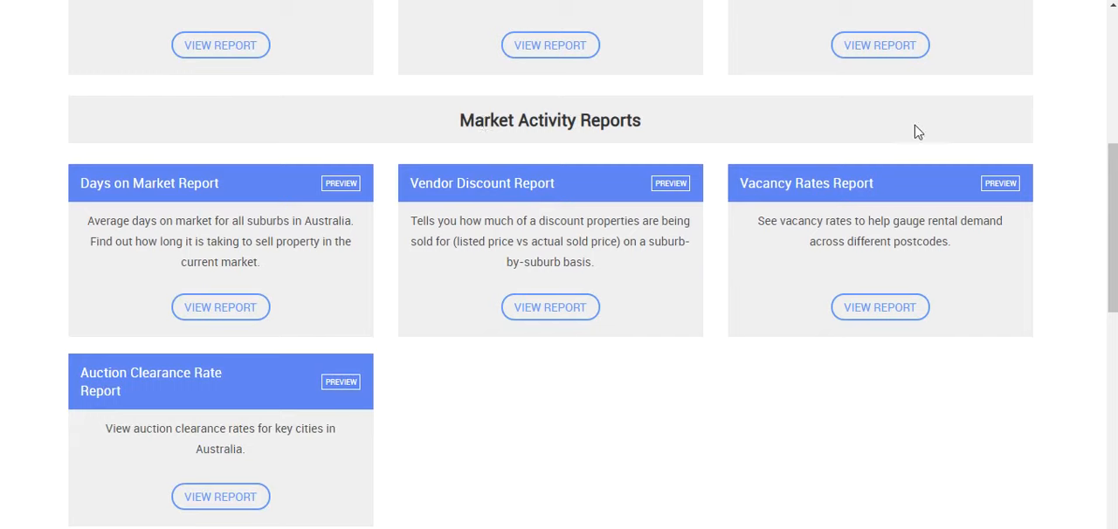
pyautogui.moveTo(1111, 223); pyautogui.dragTo(1088, 395)
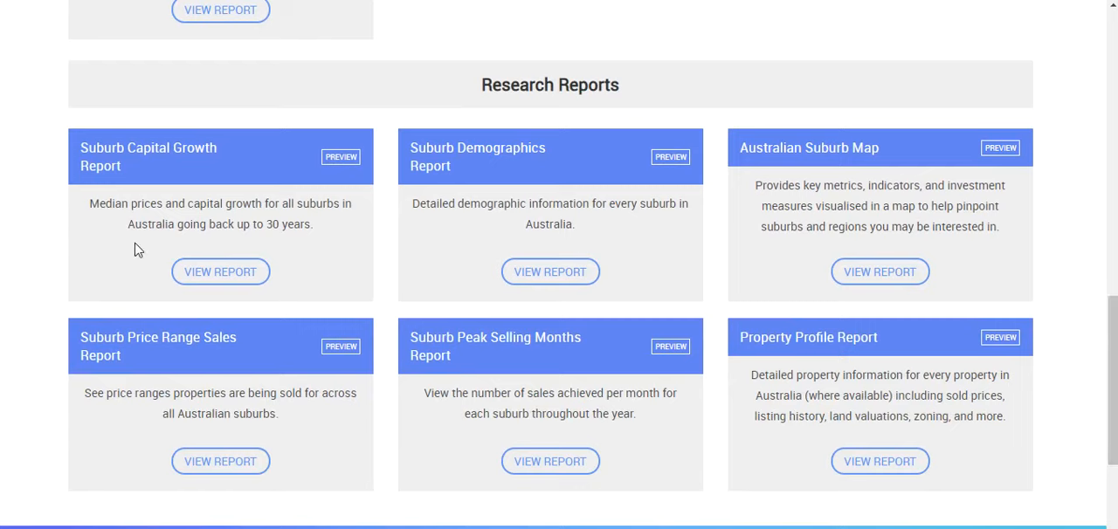
pyautogui.click(220, 275)
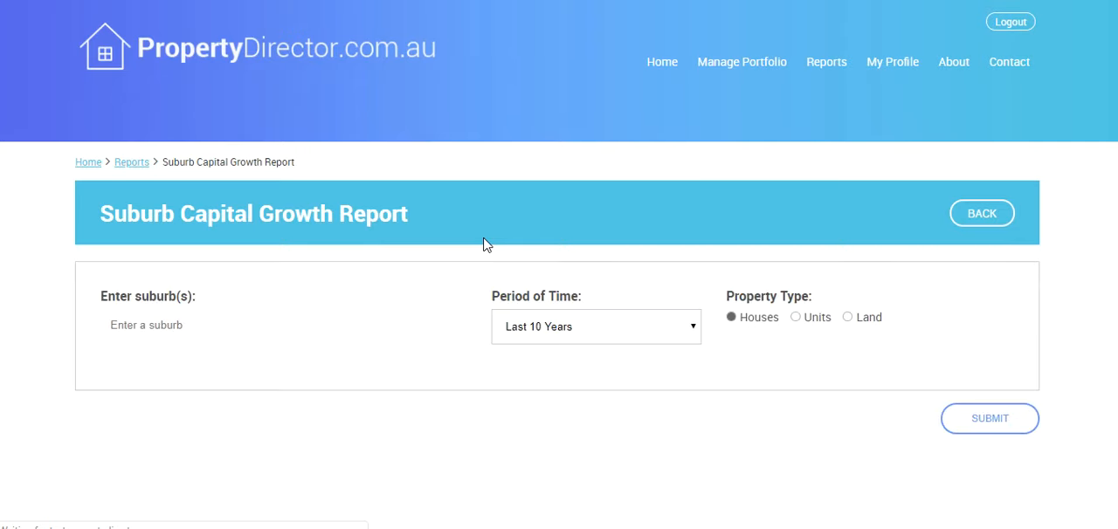
# Step: Add the NSW suburbs Mount Druitt 2770, Penrith 2750 and Rooty Hill 2766 to the capital growth report
pyautogui.click(202, 327)
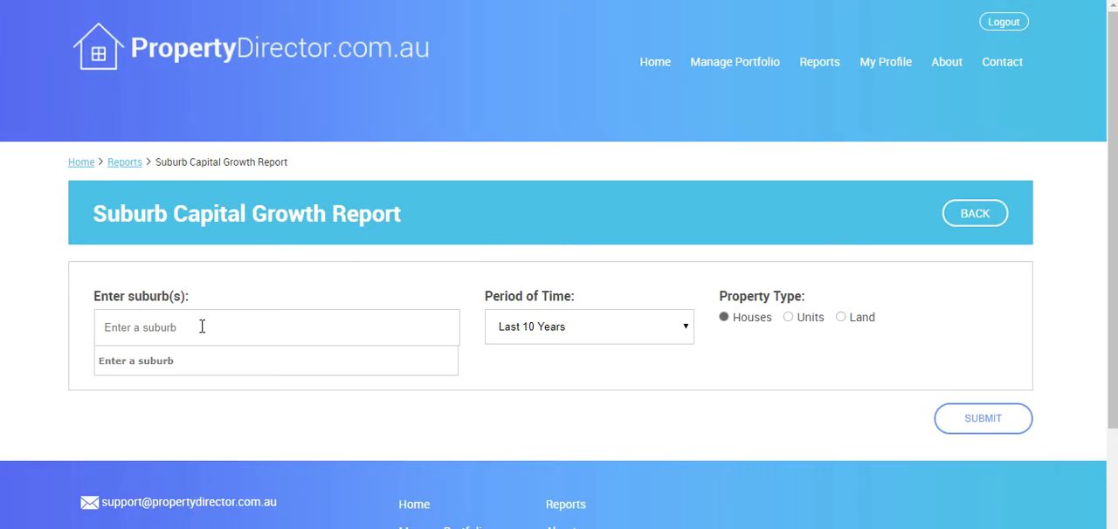
pyautogui.write('mount druitt')
pyautogui.click(155, 361)
pyautogui.write('penrith')
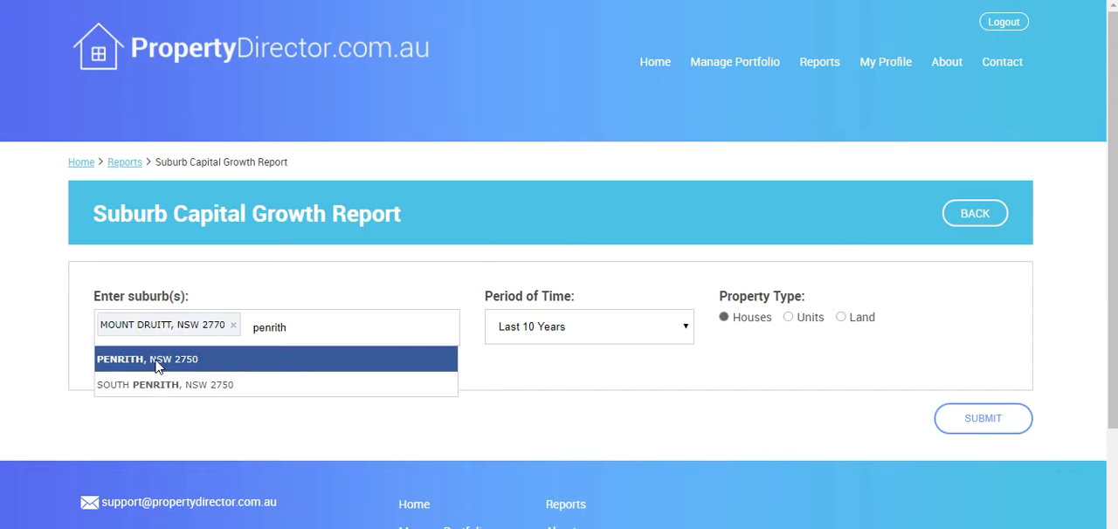
pyautogui.click(156, 363)
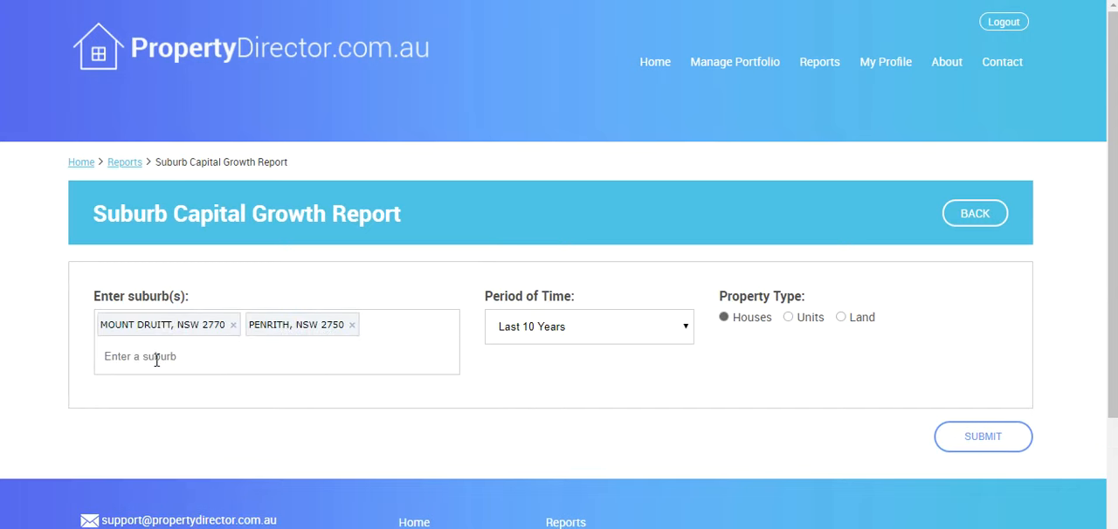
pyautogui.write('rooty hi')
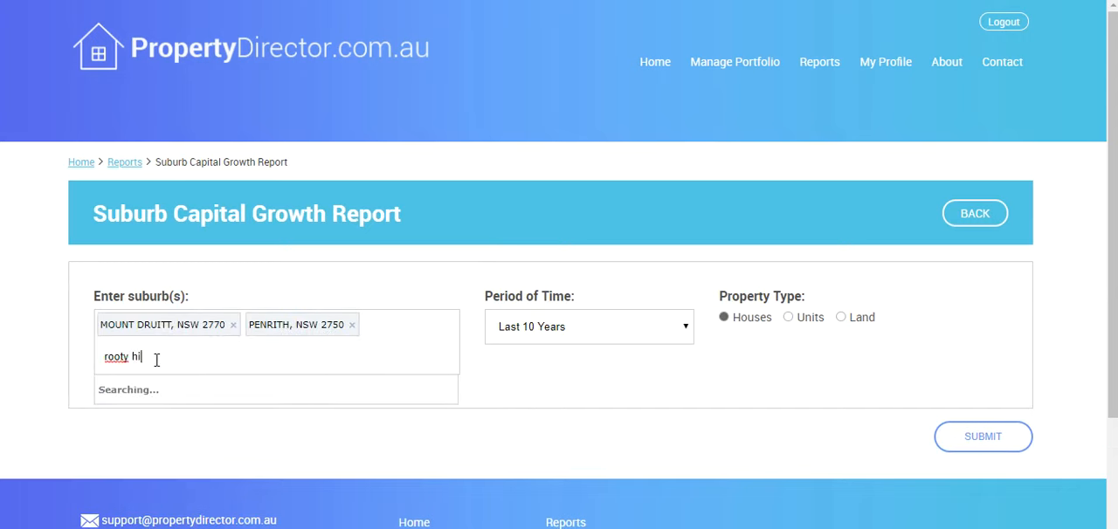
pyautogui.click(137, 392)
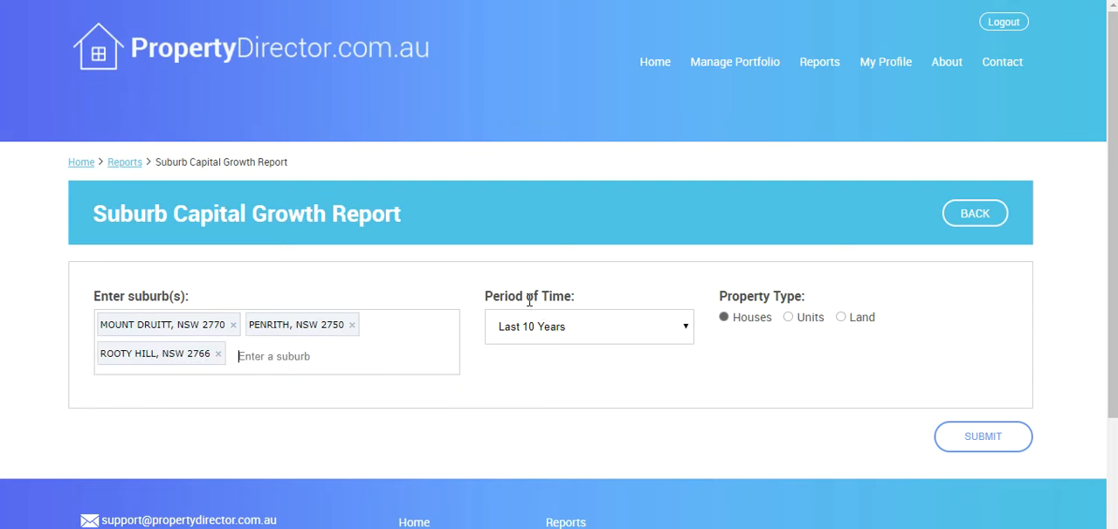
# Step: Keep the period at Last 10 Years with Houses as property type and submit the capital growth report
pyautogui.click(602, 335)
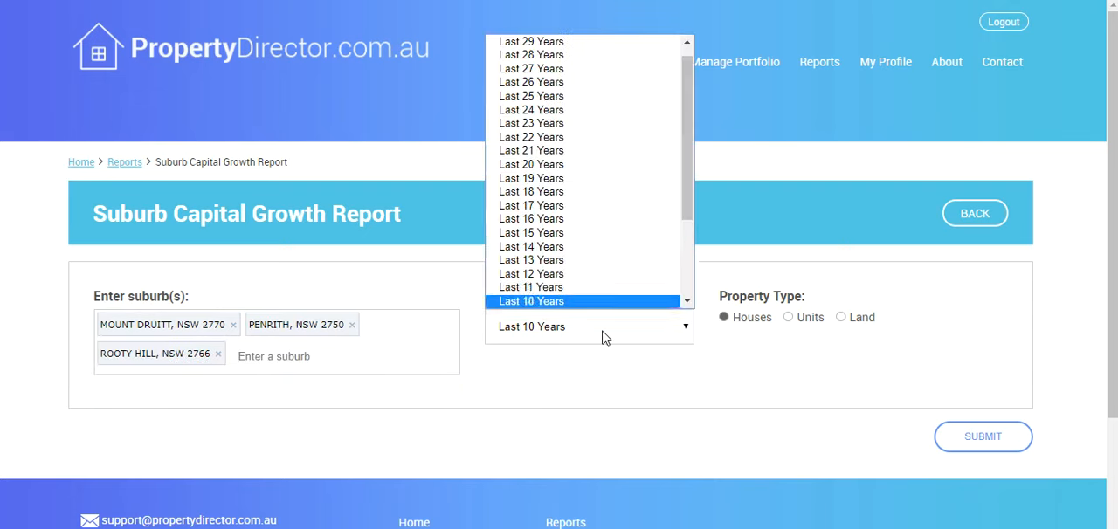
pyautogui.click(585, 401)
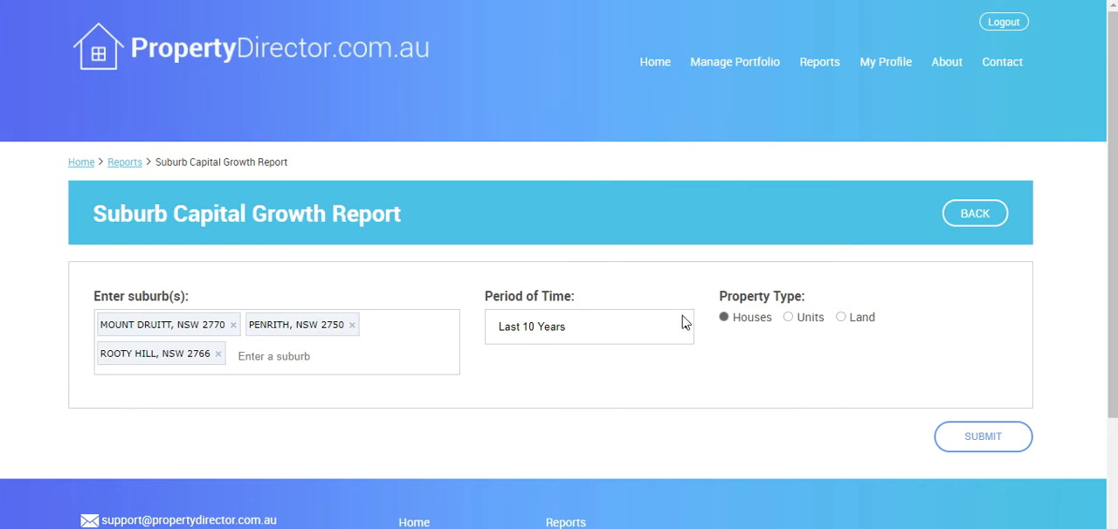
pyautogui.click(961, 439)
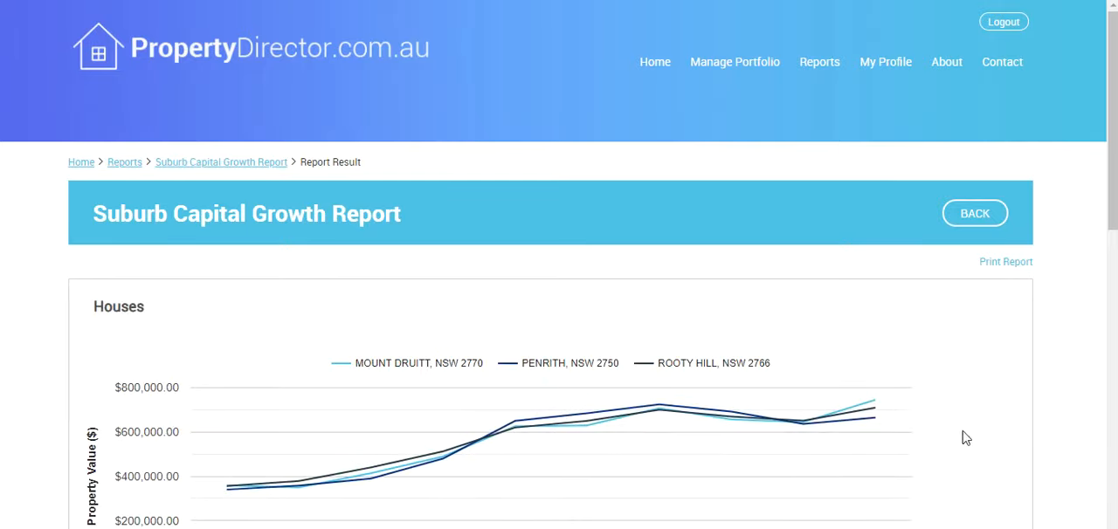
# Step: Examine the property value chart, yearly median prices and annual growth of the three suburbs
pyautogui.moveTo(1111, 187); pyautogui.dragTo(1102, 278)
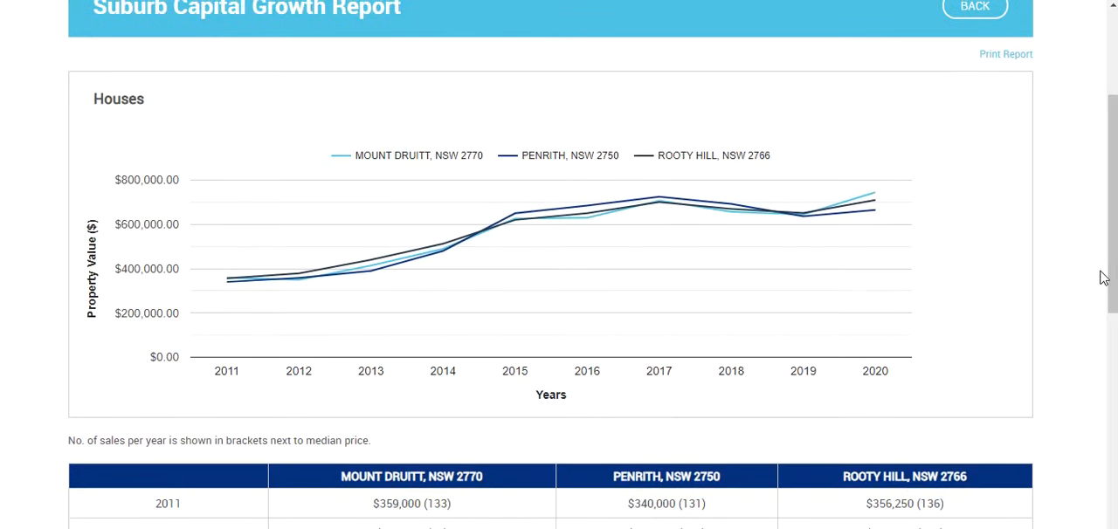
pyautogui.moveTo(293, 287)
pyautogui.moveTo(1109, 286); pyautogui.dragTo(1107, 430)
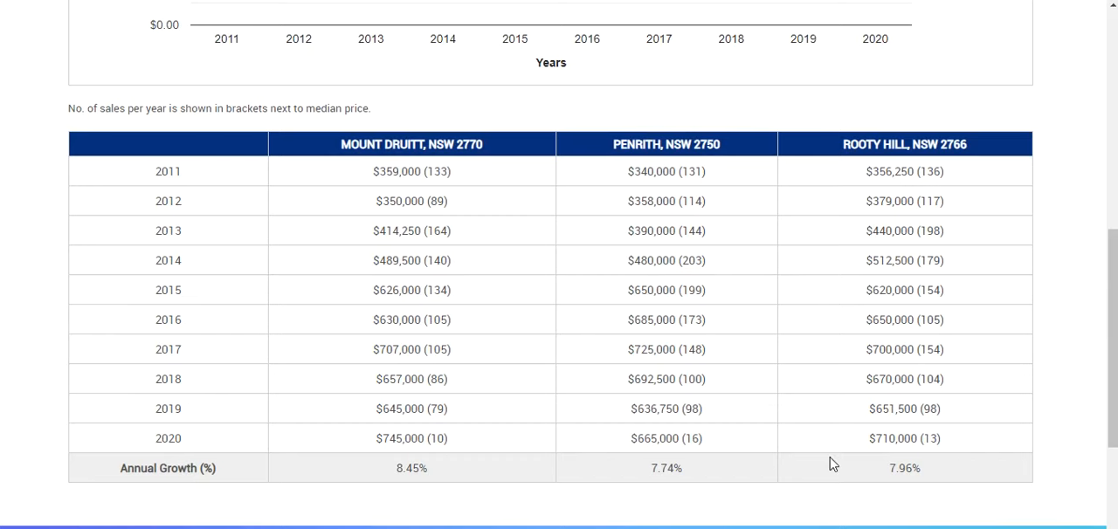
pyautogui.moveTo(1116, 351); pyautogui.dragTo(1113, 109)
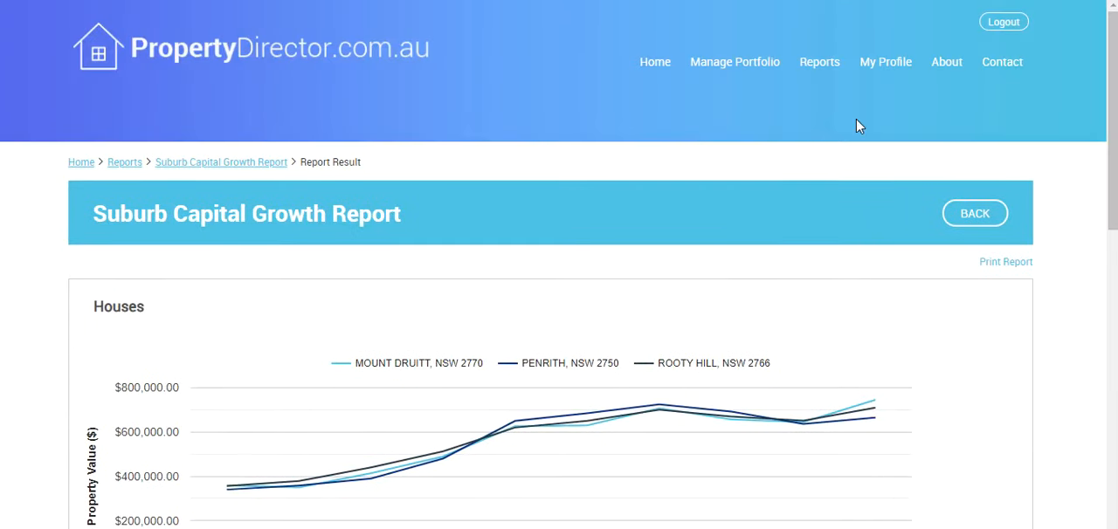
# Step: Open the online training guide from the About Us page and view its list of help topics
pyautogui.click(943, 72)
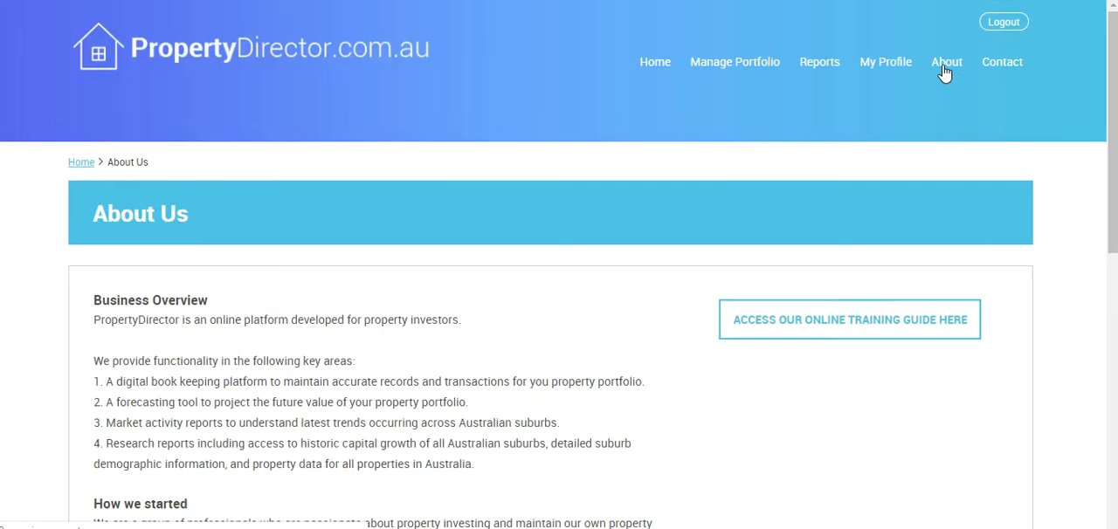
pyautogui.click(805, 322)
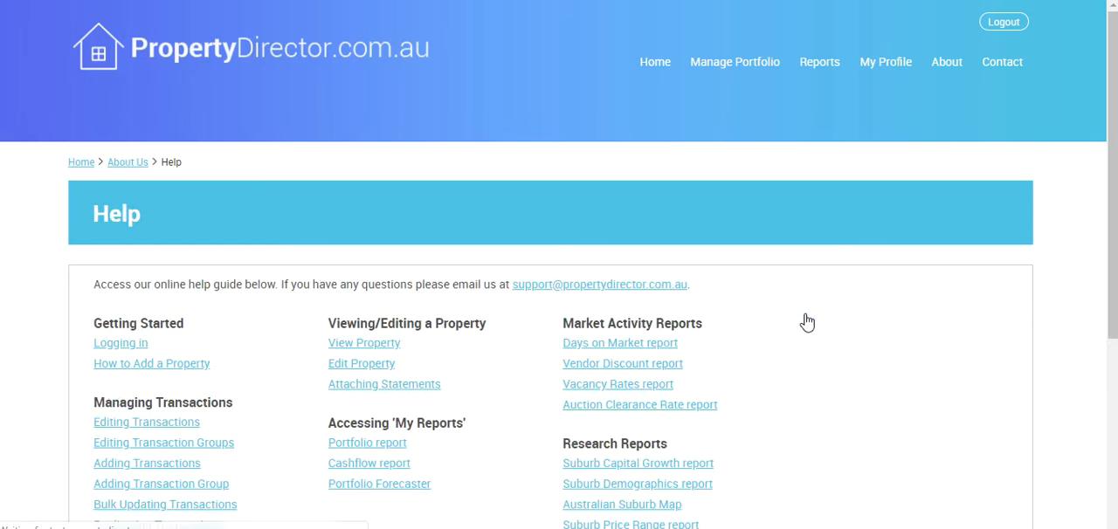
pyautogui.moveTo(1114, 211); pyautogui.dragTo(1108, 276)
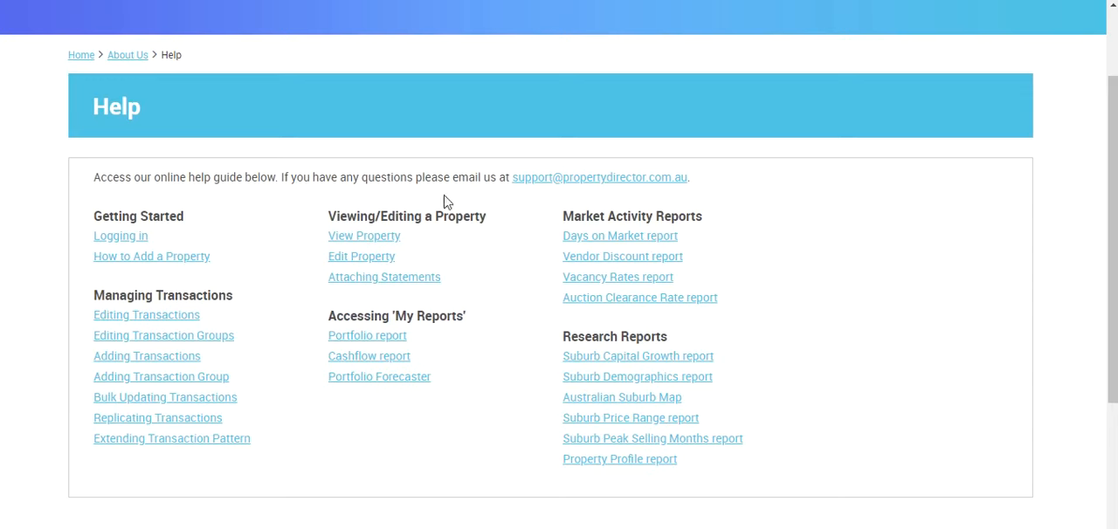